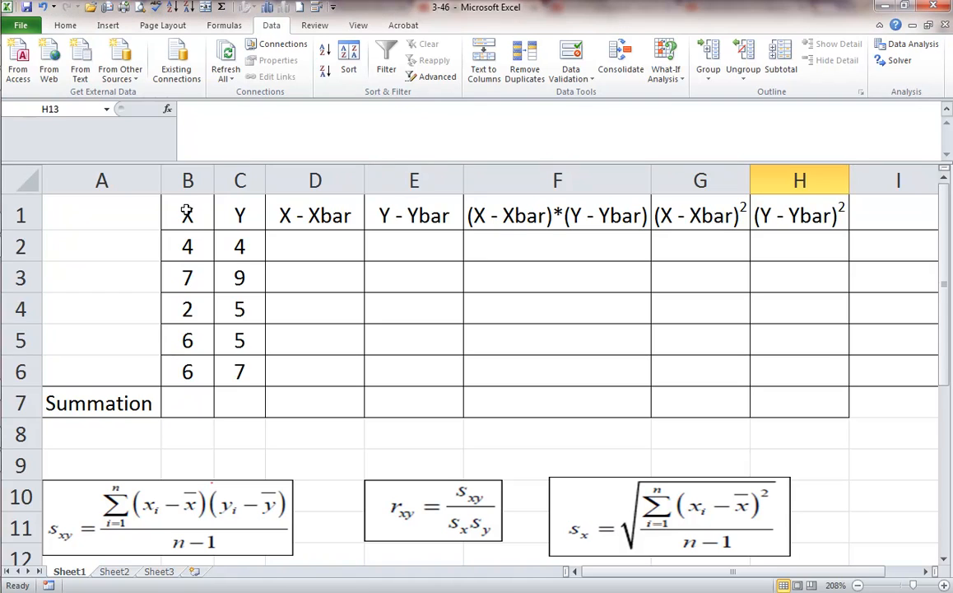
- Move the covariance, correlation and standard deviation formula pictures up so they sit just below the table
drag(188, 216, 237, 367)
drag(62, 492, 83, 447)
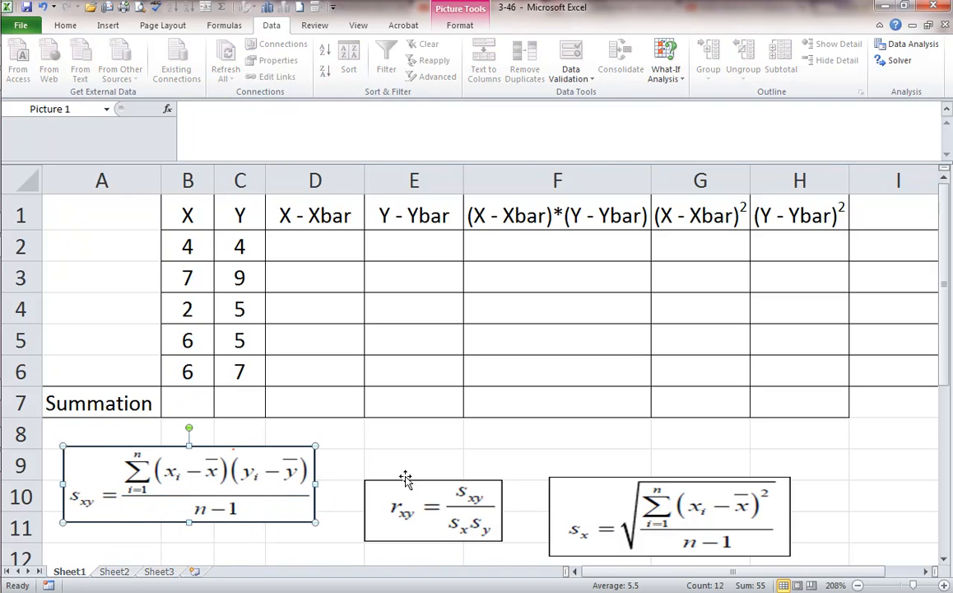
drag(475, 519, 472, 486)
drag(575, 485, 579, 453)
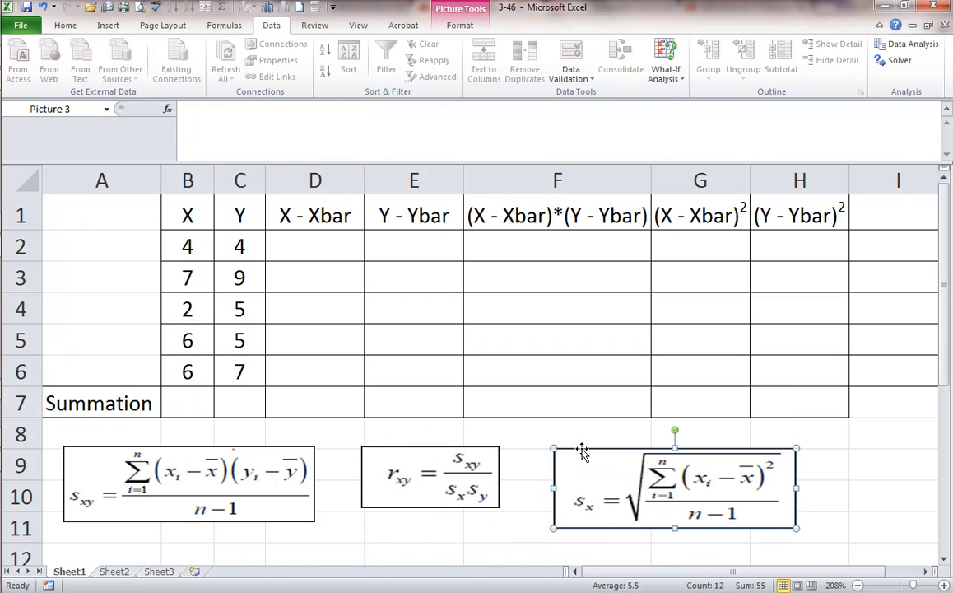
click(810, 476)
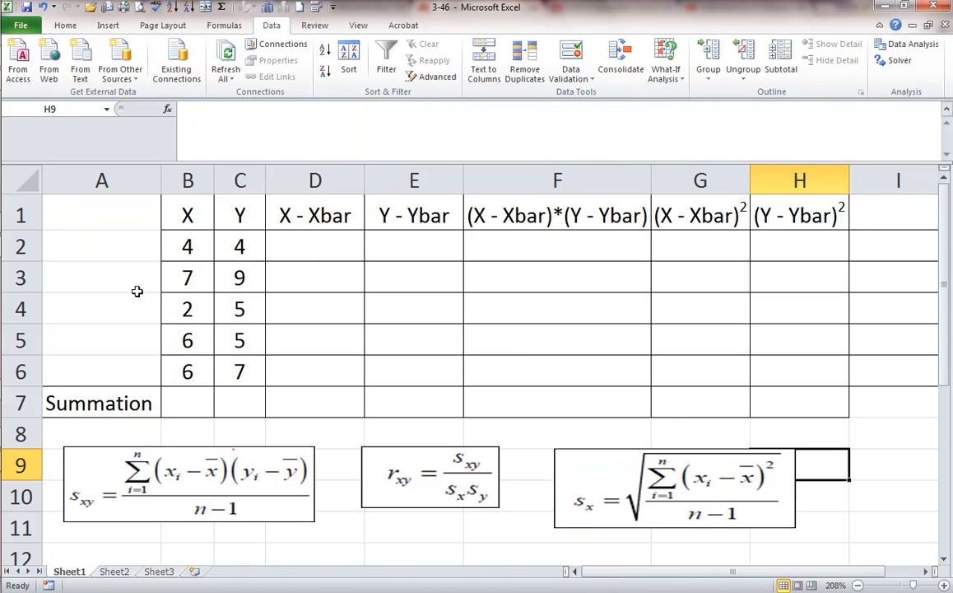
click(83, 250)
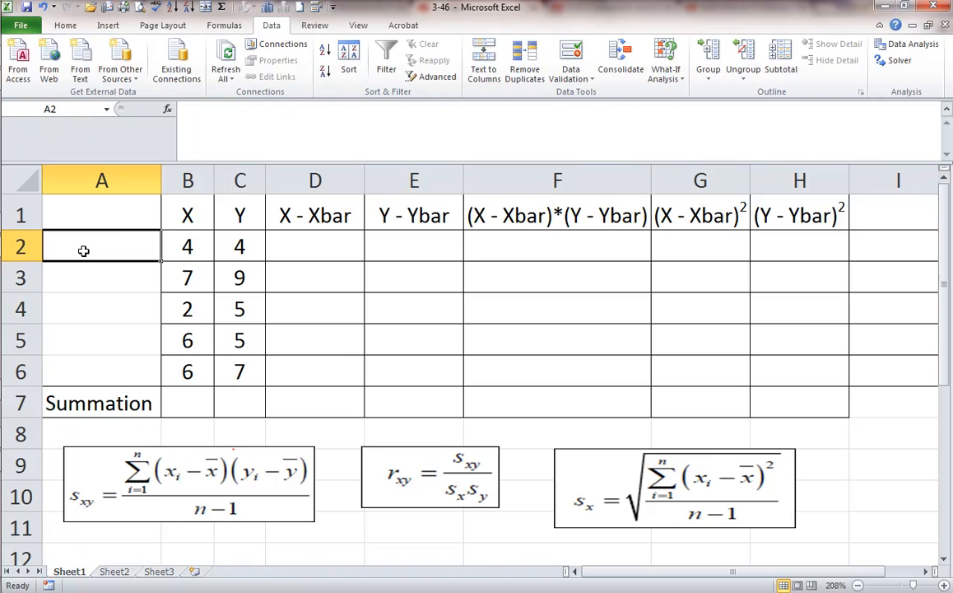
text(=)
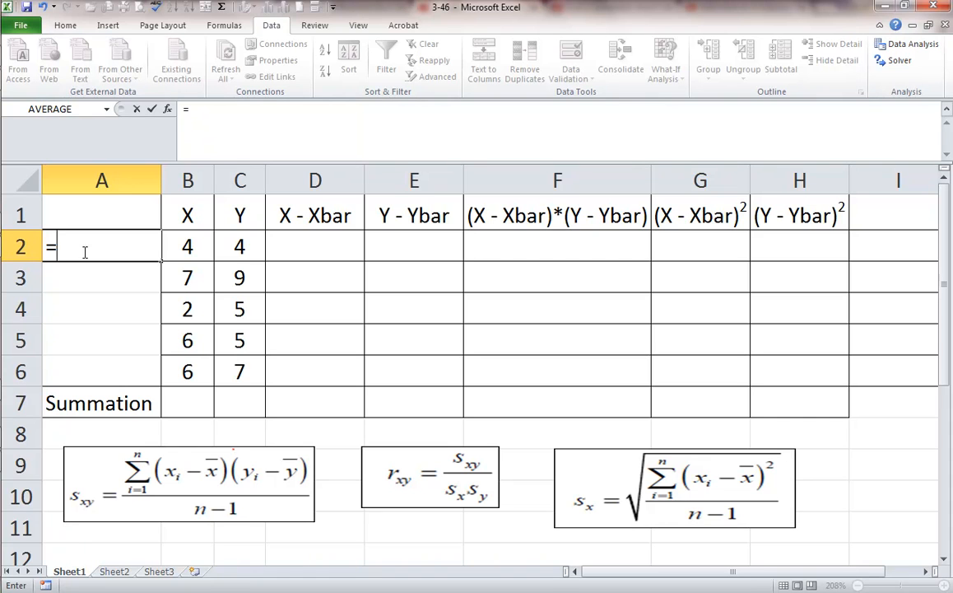
text(covar)
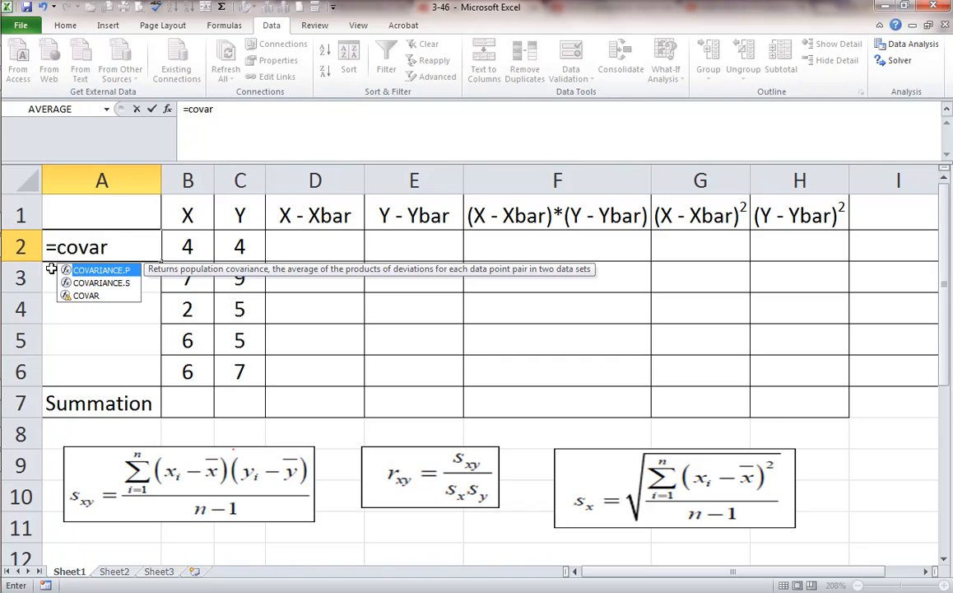
click(94, 284)
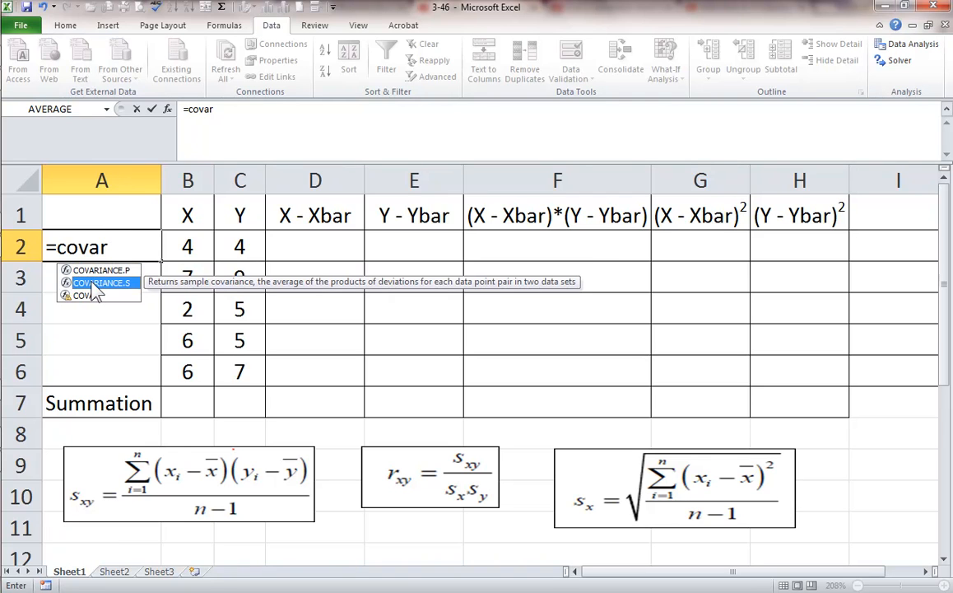
double_click(94, 284)
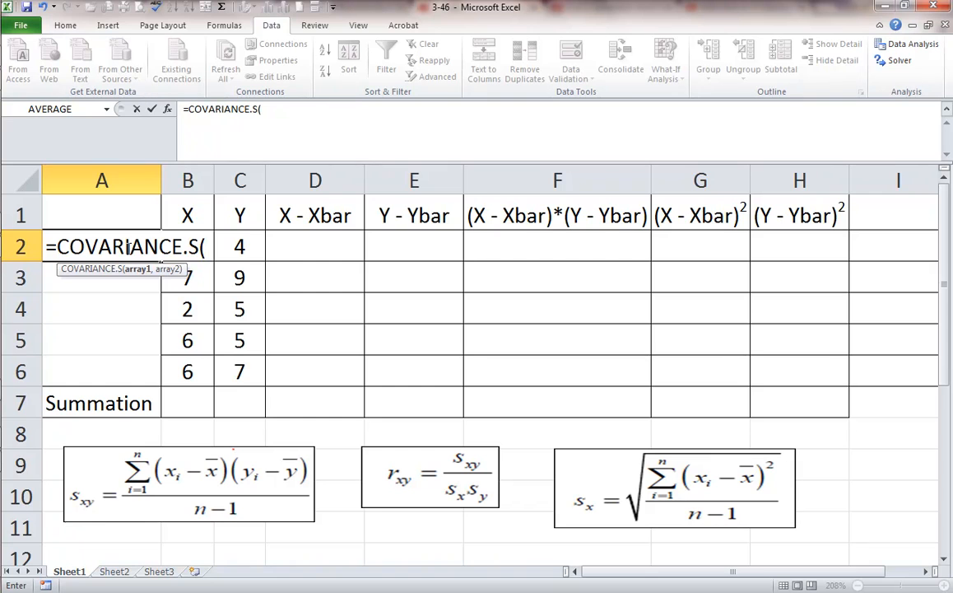
key(BackSpace)
key(BackSpace)
key(BackSpace)
key(BackSpace)
key(BackSpace)
key(BackSpace)
key(BackSpace)
key(BackSpace)
key(BackSpace)
key(BackSpace)
key(BackSpace)
key(BackSpace)
key(BackSpace)
key(BackSpace)
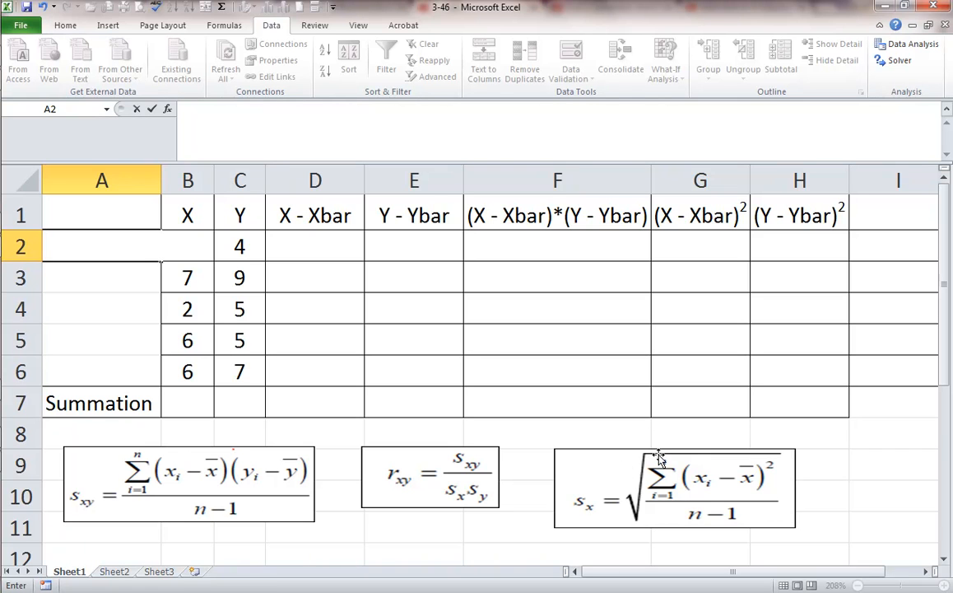
- Shift the standard deviation formula picture up to free F11 and calculate the sample covariance there with =COVARIANCE.S(B2:B6,C2:C6)
drag(659, 457, 659, 437)
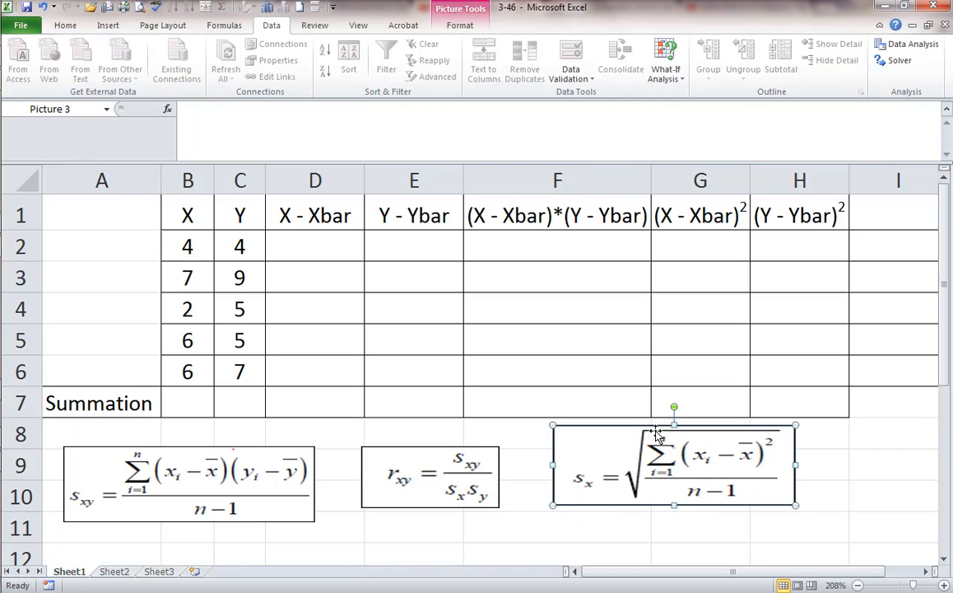
click(511, 530)
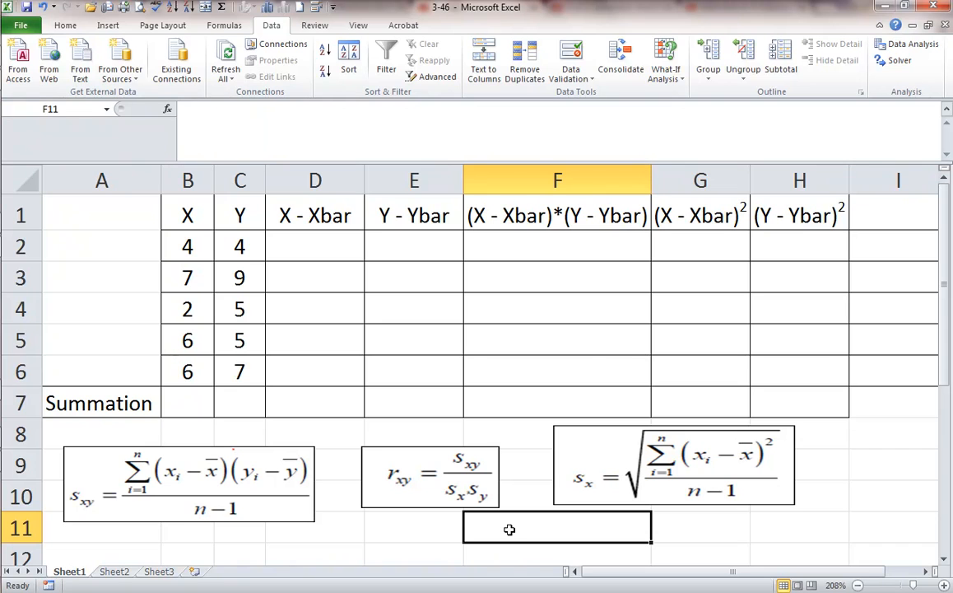
text(=covar)
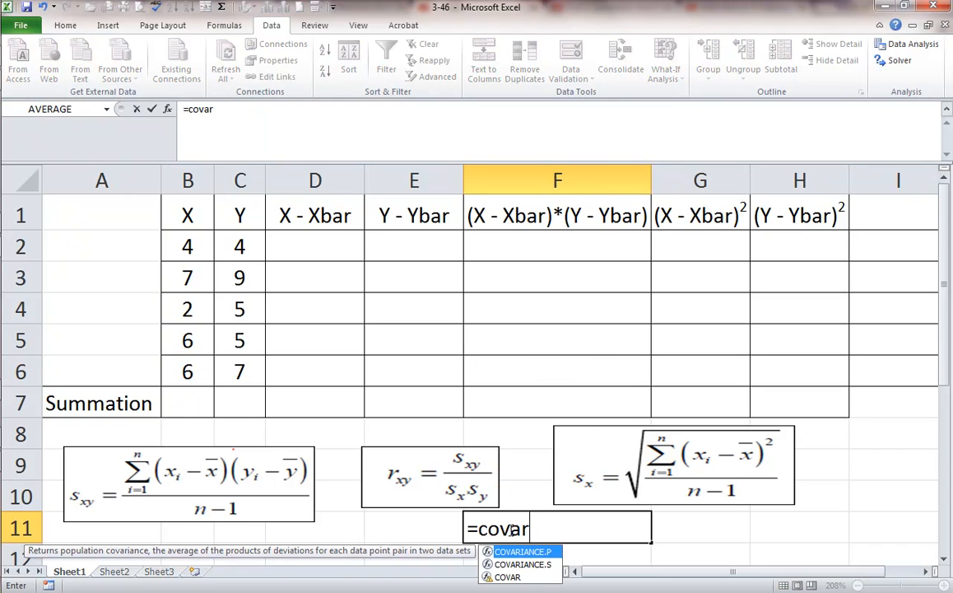
double_click(521, 564)
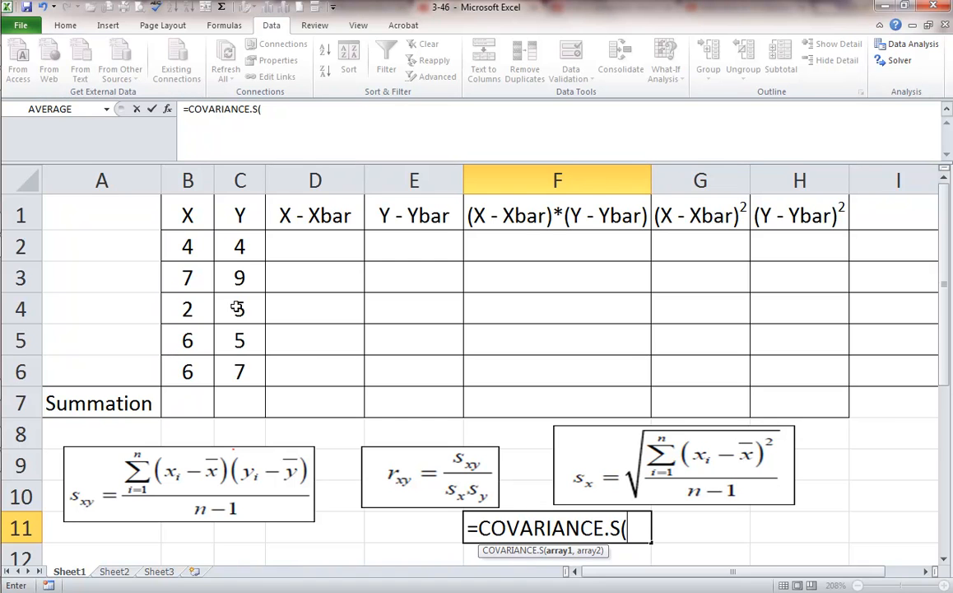
drag(188, 246, 185, 367)
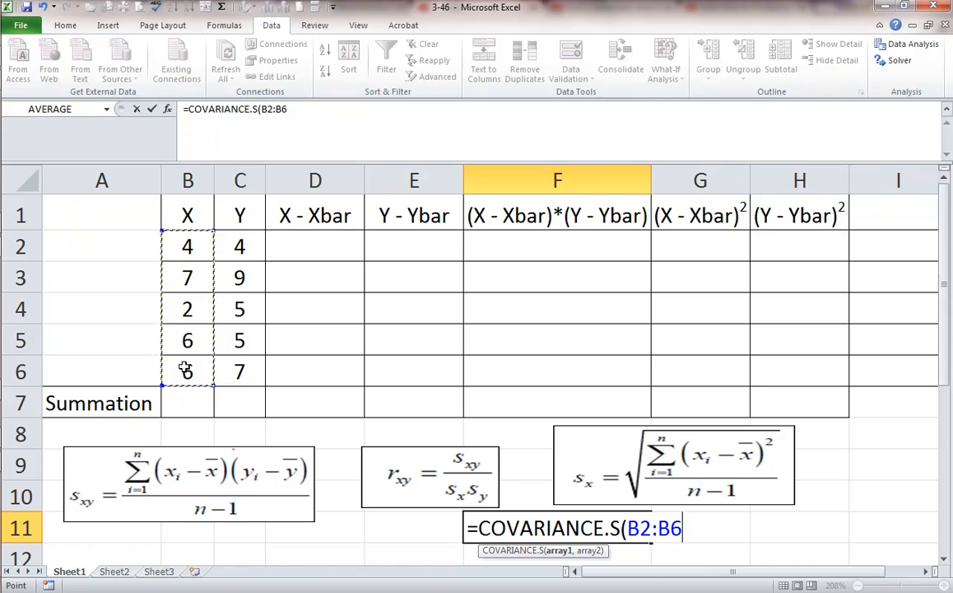
text(,)
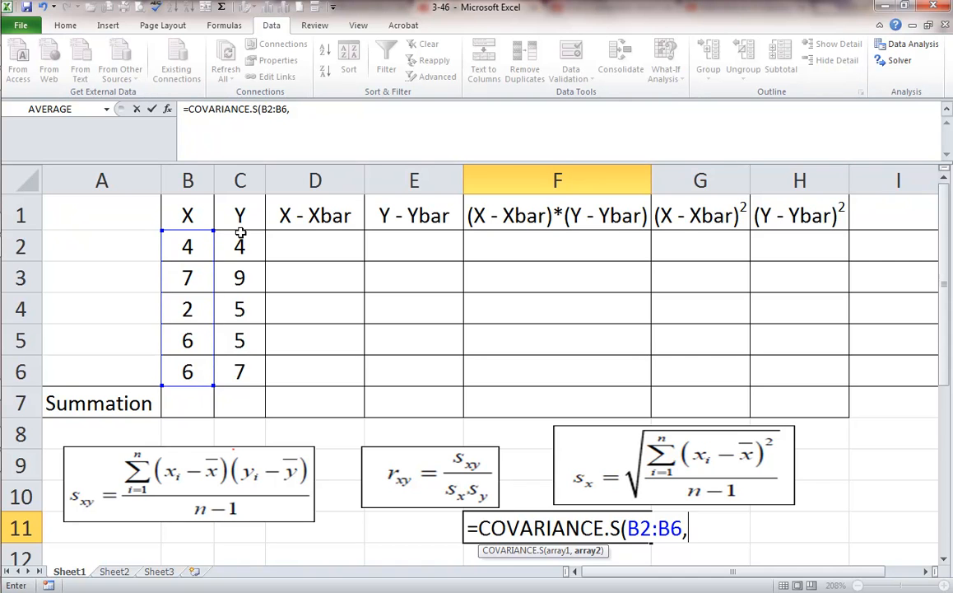
drag(239, 247, 231, 371)
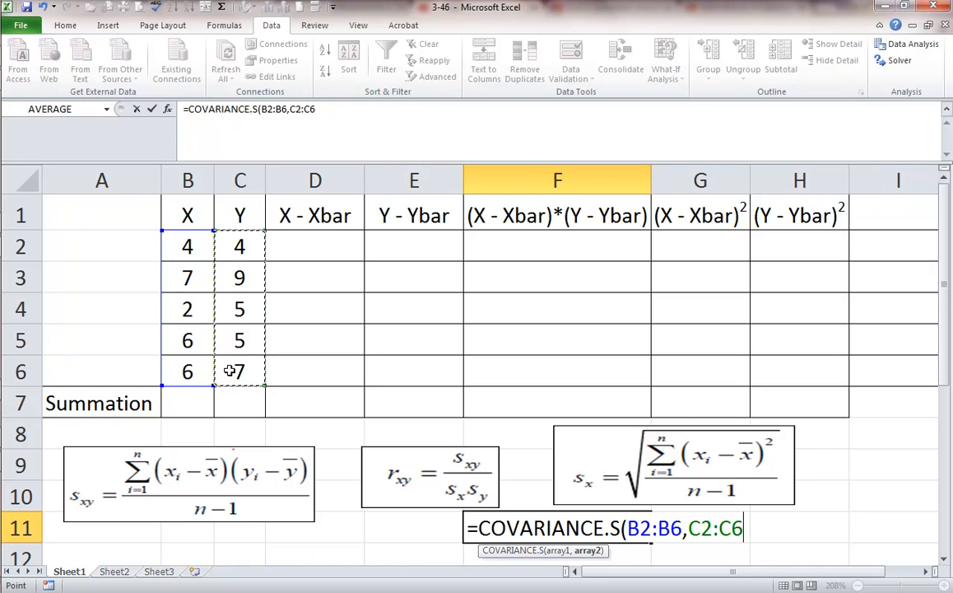
key(Return)
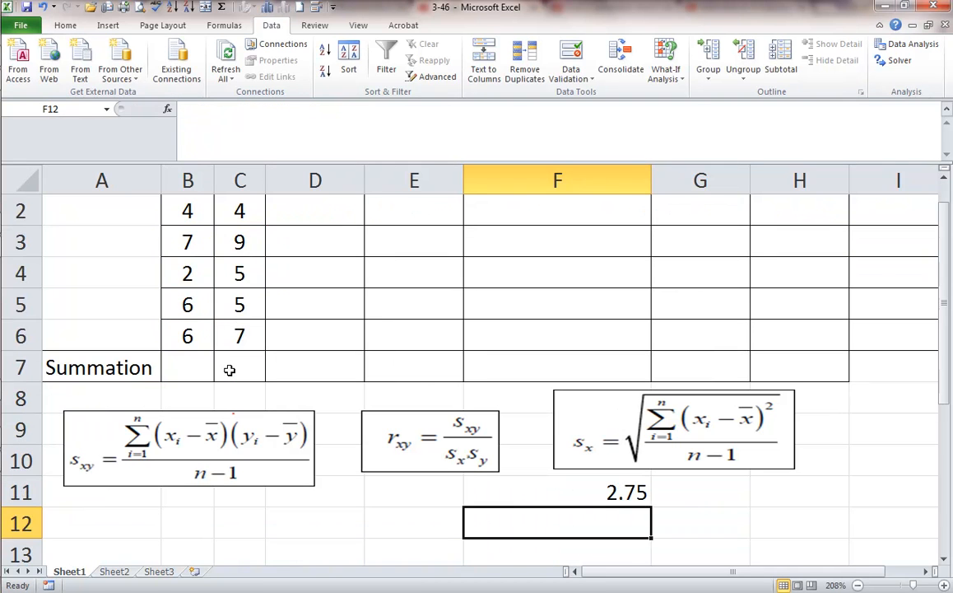
click(614, 489)
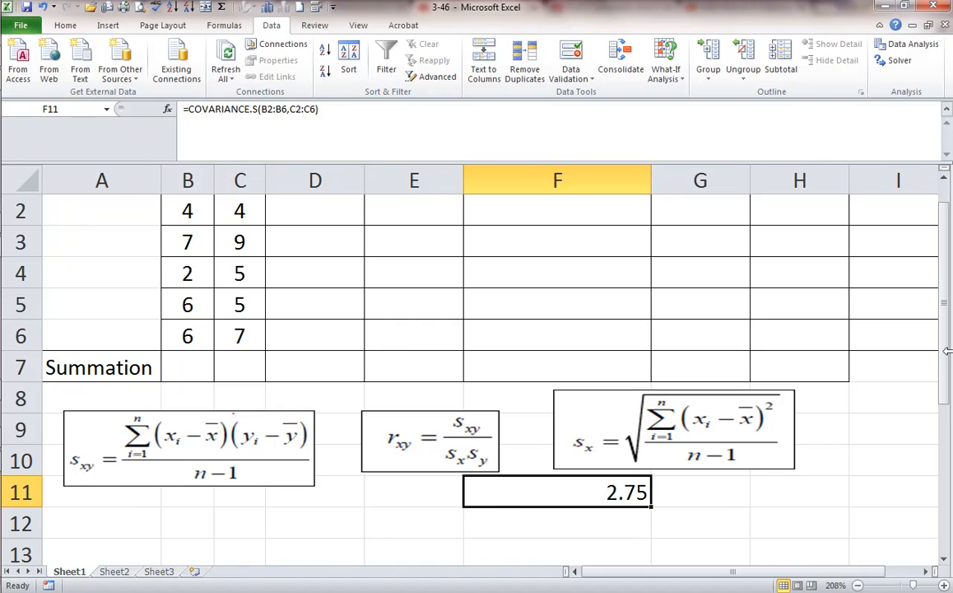
drag(947, 351, 949, 329)
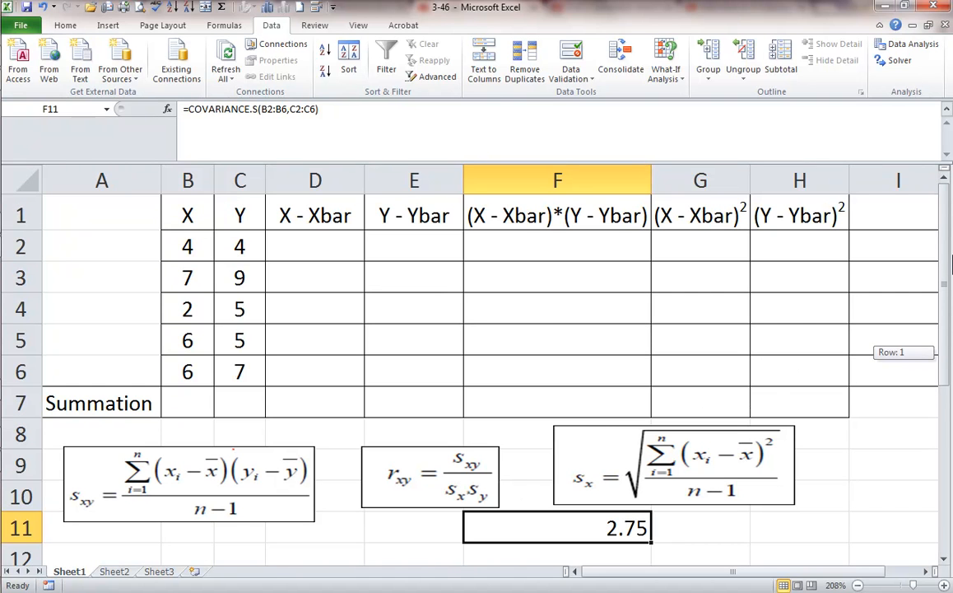
- Move the covariance and correlation formula pictures down to start at row 10, freeing the rows beneath the table
click(308, 257)
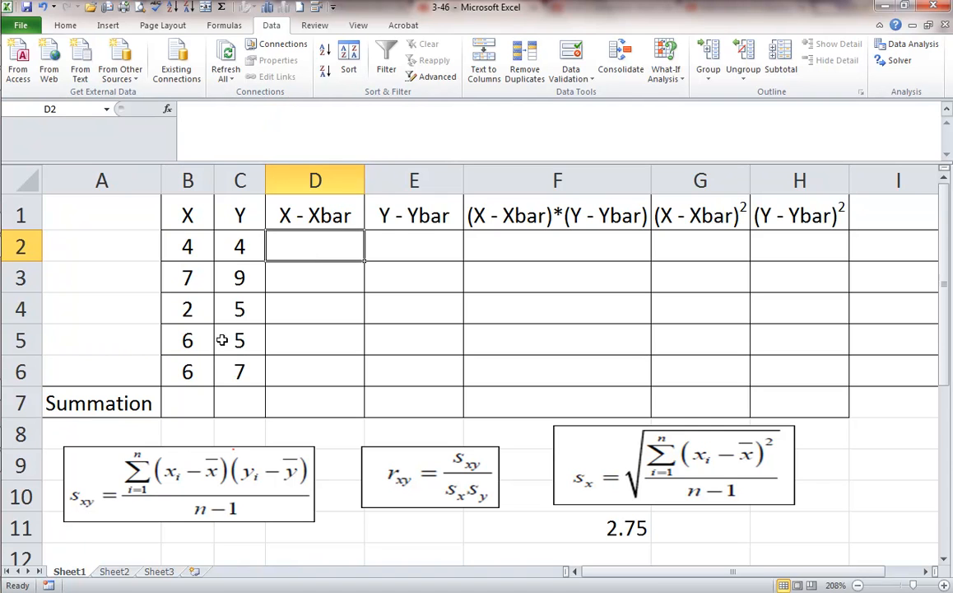
click(233, 431)
click(187, 428)
click(206, 449)
drag(206, 449, 206, 484)
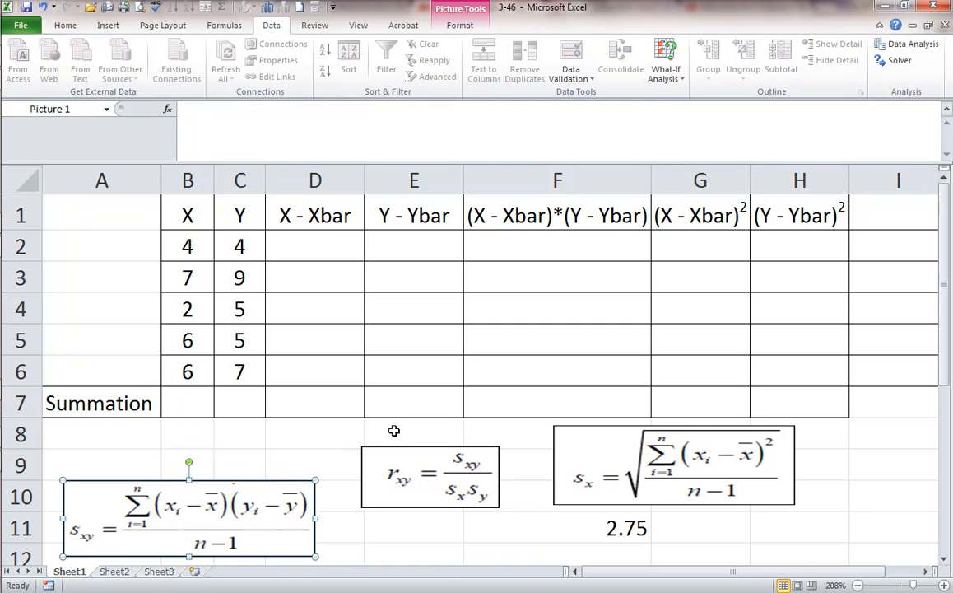
drag(404, 448, 403, 486)
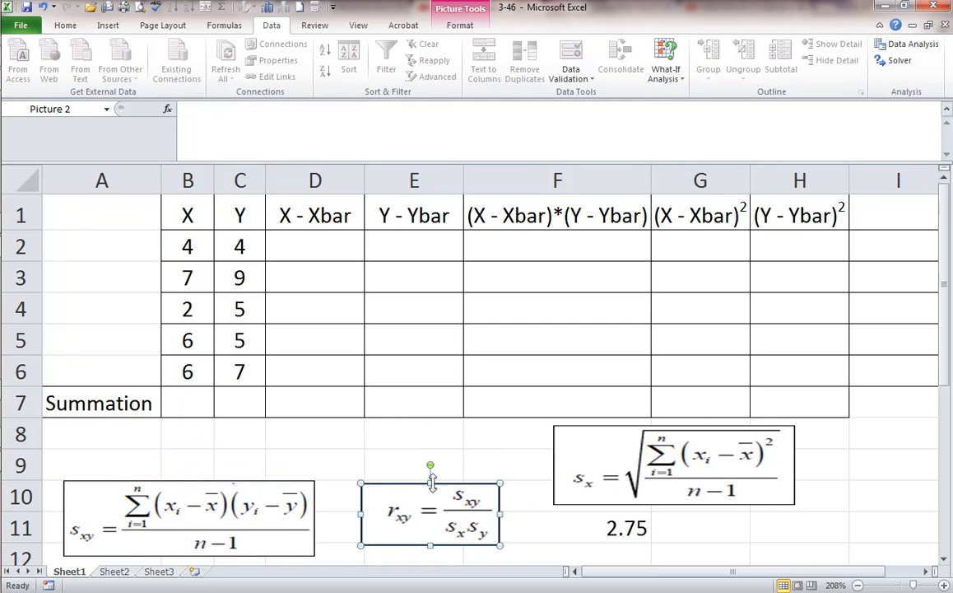
- Clear the covariance formula from F11 and move the standard deviation formula picture down level with the other two
click(610, 530)
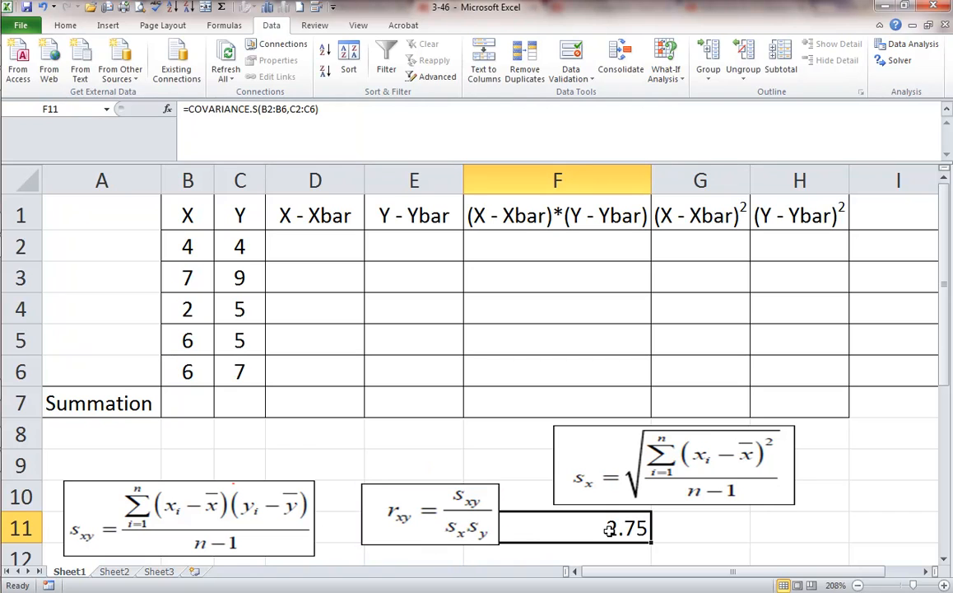
double_click(610, 529)
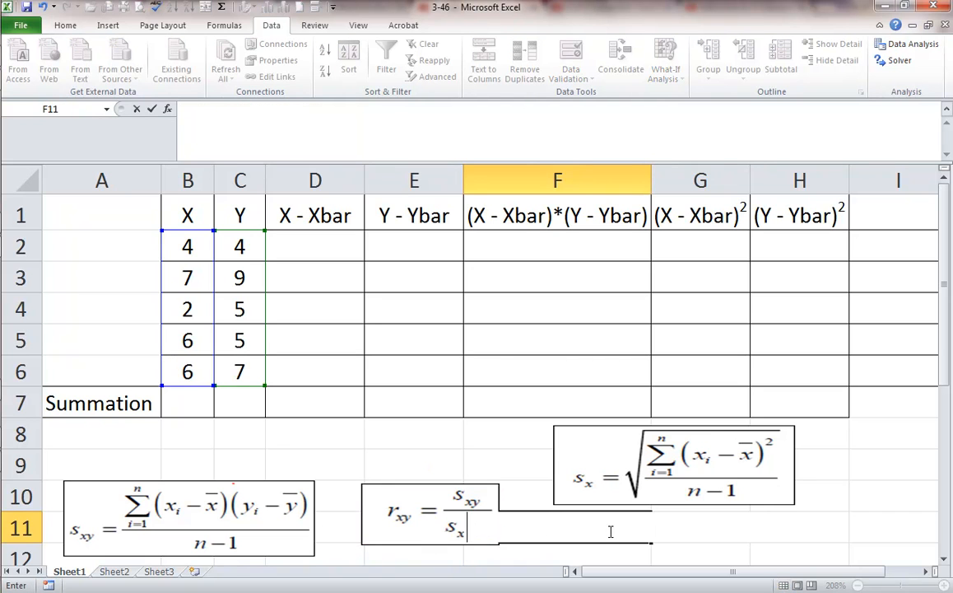
click(708, 427)
drag(709, 427, 709, 478)
- Add the row label "Mean (Avg.)" in A8, below Summation
click(188, 443)
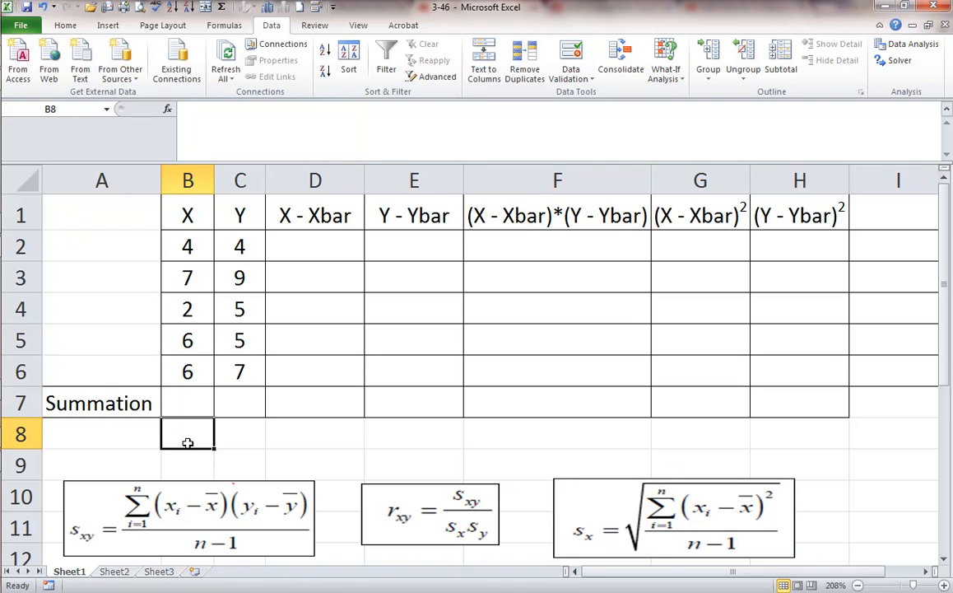
click(135, 435)
text(Mean)
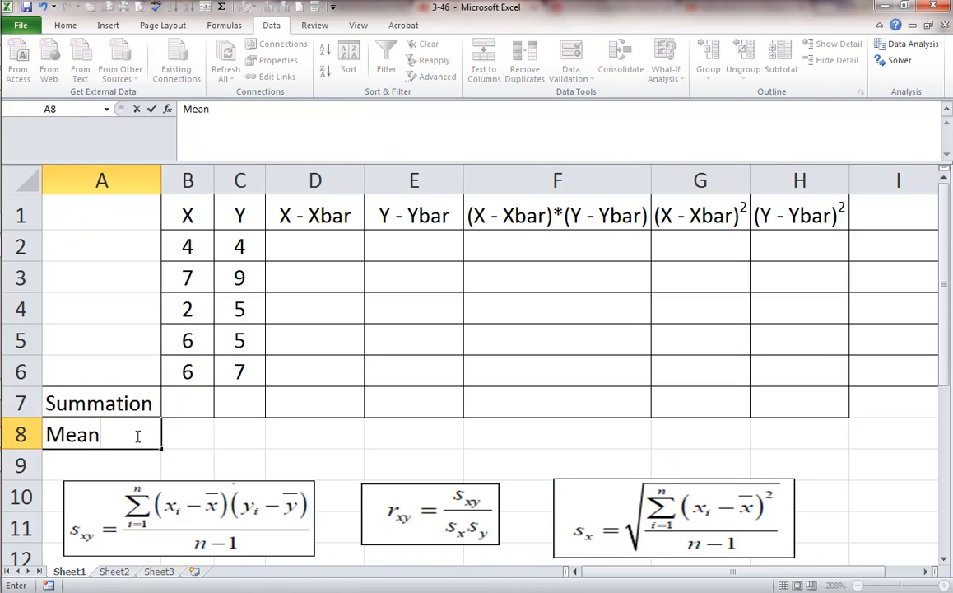
text( (Avg.))
- Calculate the mean of the X values in B8 with =AVERAGE(B2:B6)
click(187, 434)
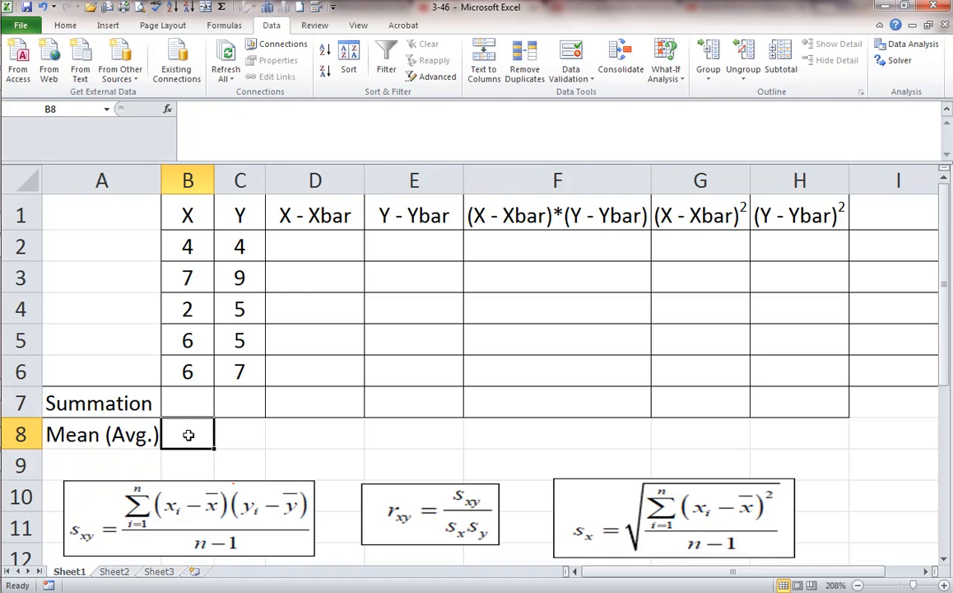
text(=averge)
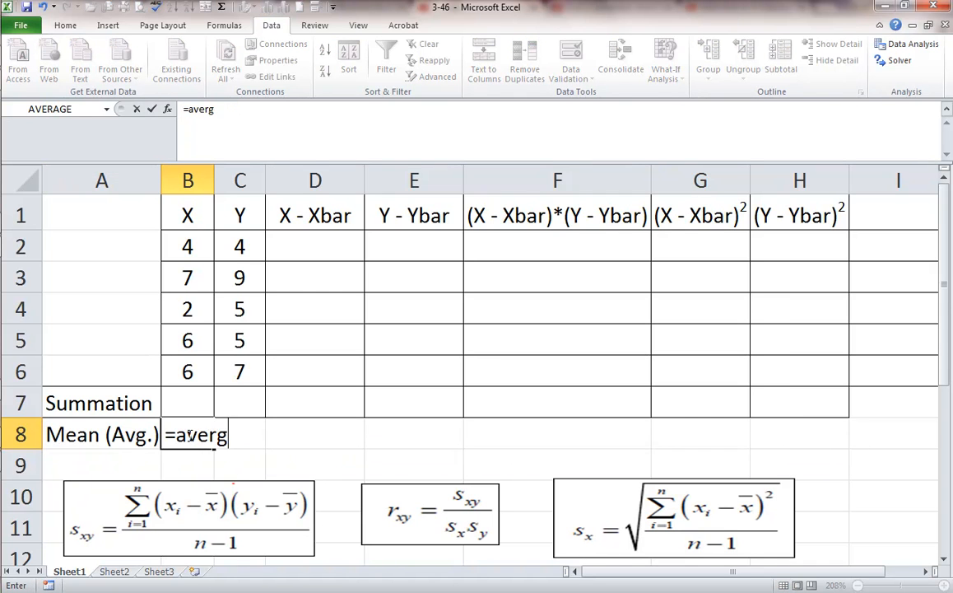
key(BackSpace)
key(BackSpace)
text(age()
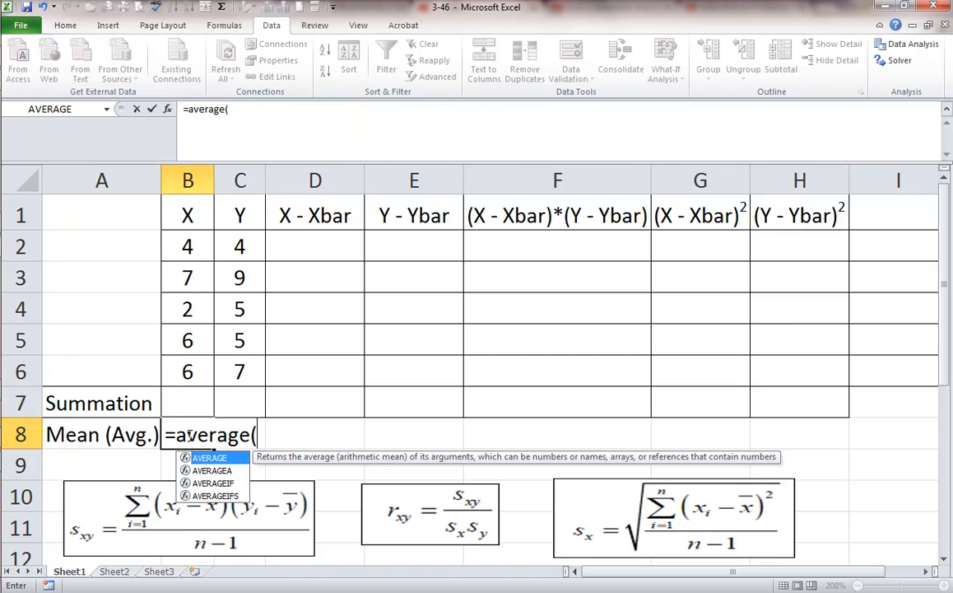
drag(173, 379, 189, 246)
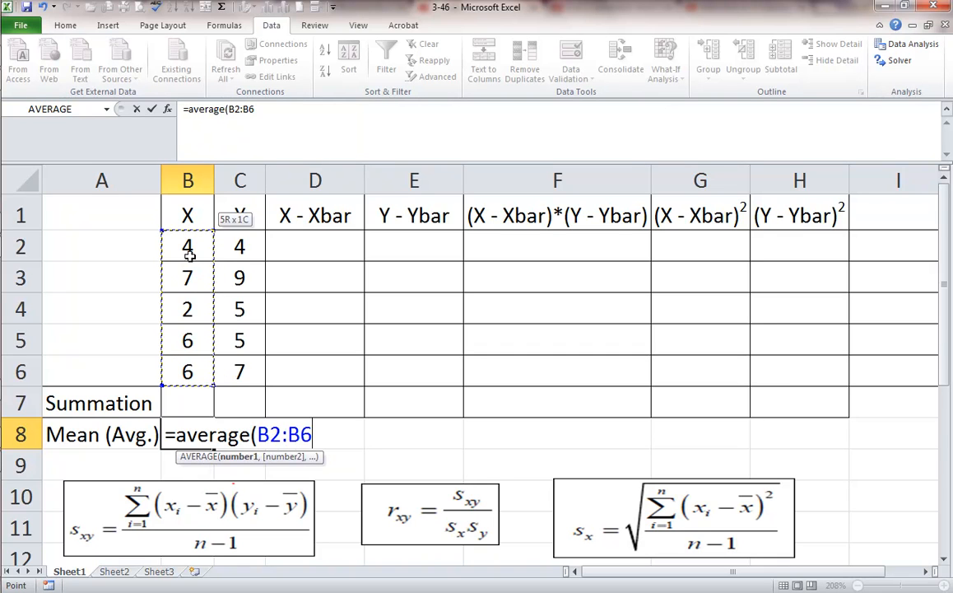
key(Return)
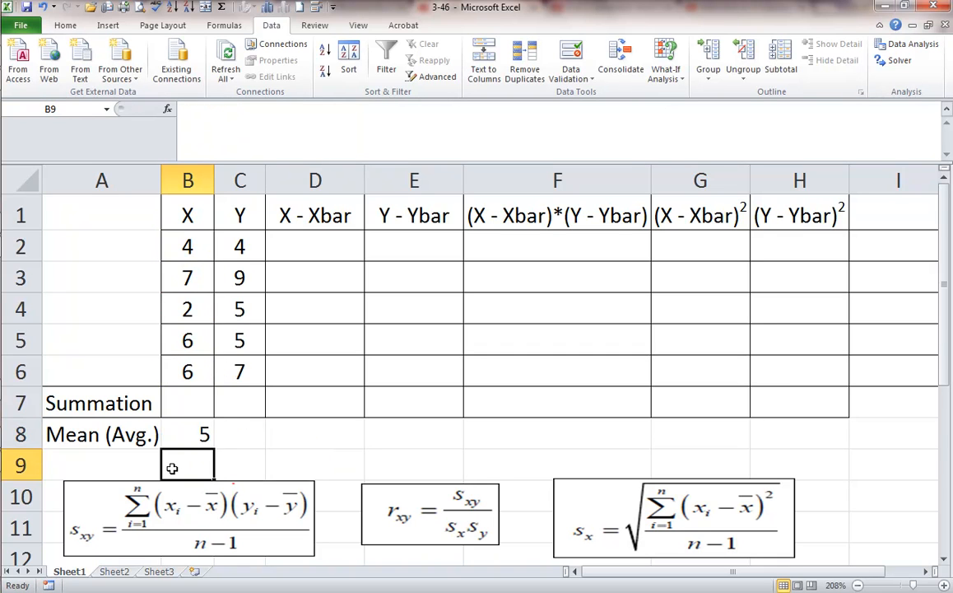
- Fill the mean formula from B8 across to C8 for the Y values
click(191, 440)
drag(213, 449, 252, 452)
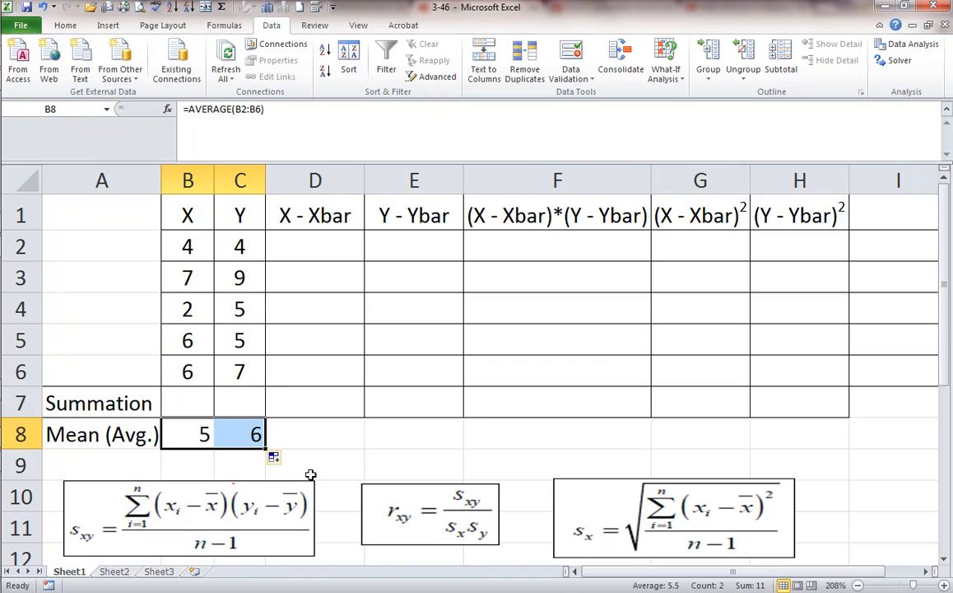
click(315, 438)
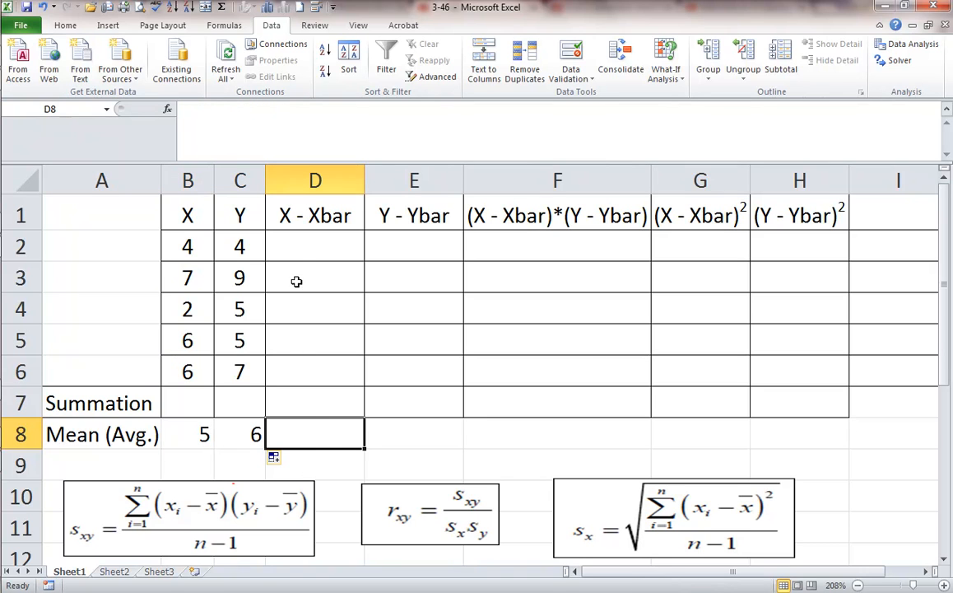
- Calculate the X deviations from the mean in D2:D6 by entering =B2-$B$8 in D2 and filling it down
click(297, 253)
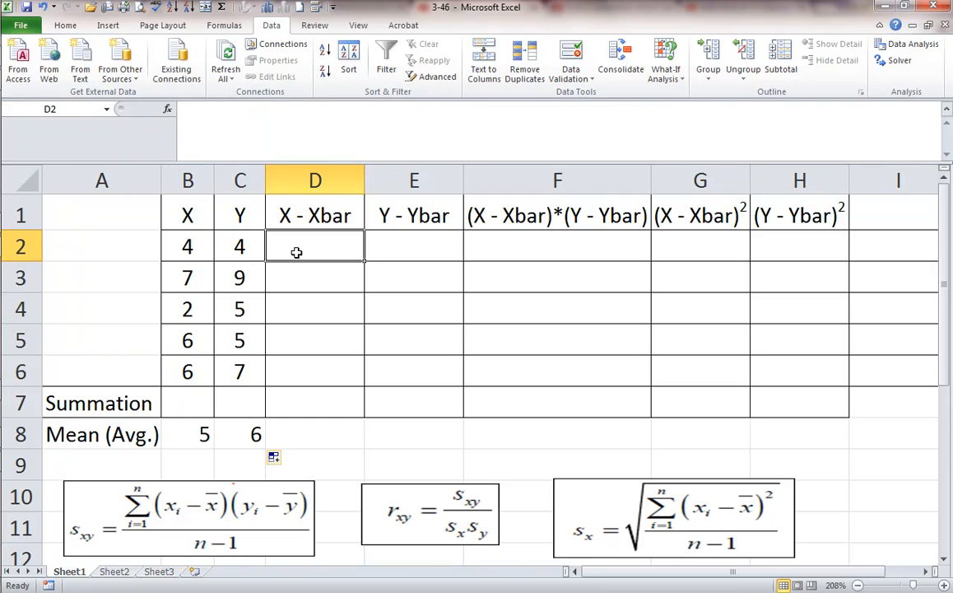
text(=)
click(189, 246)
text(-)
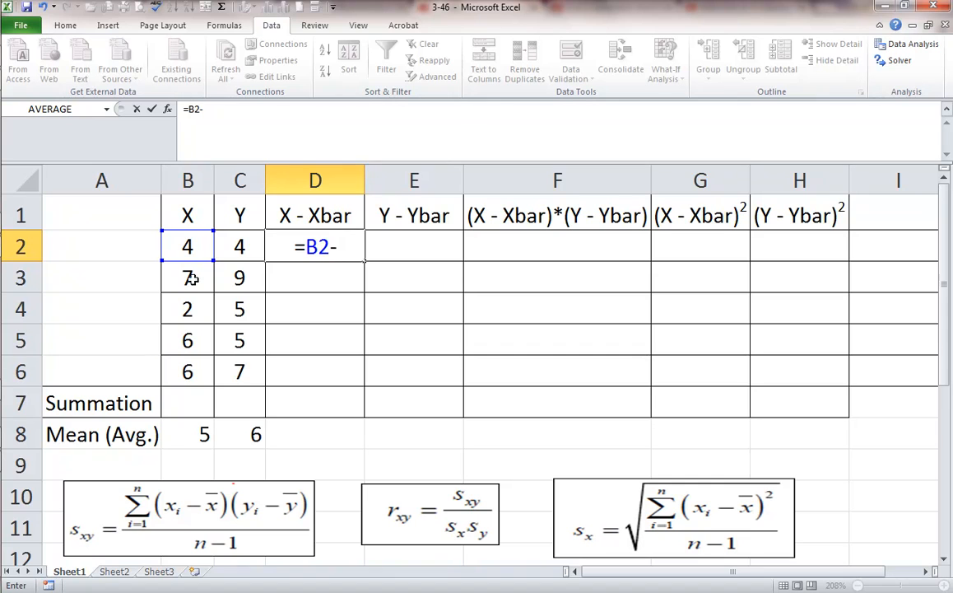
click(189, 425)
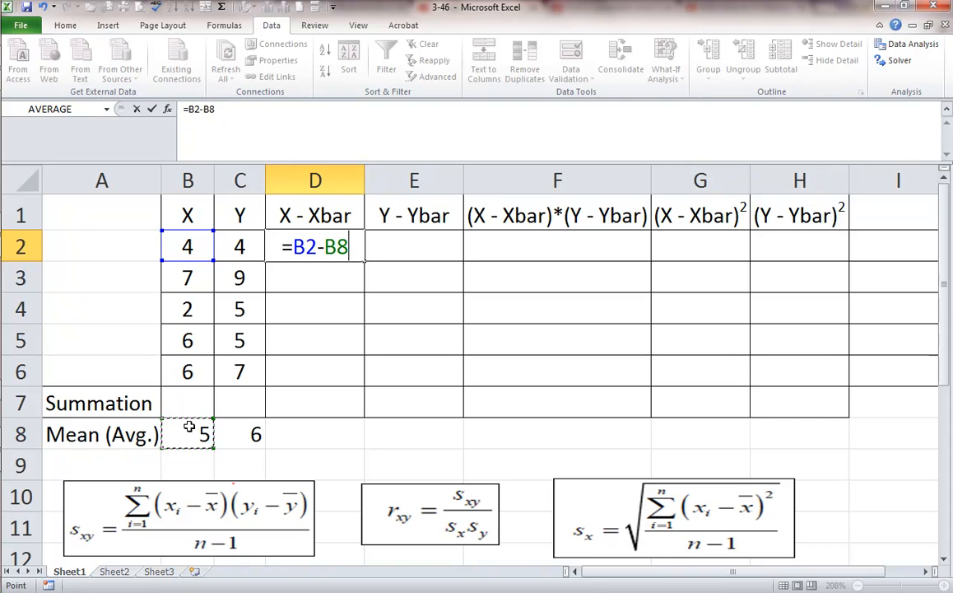
key(F4)
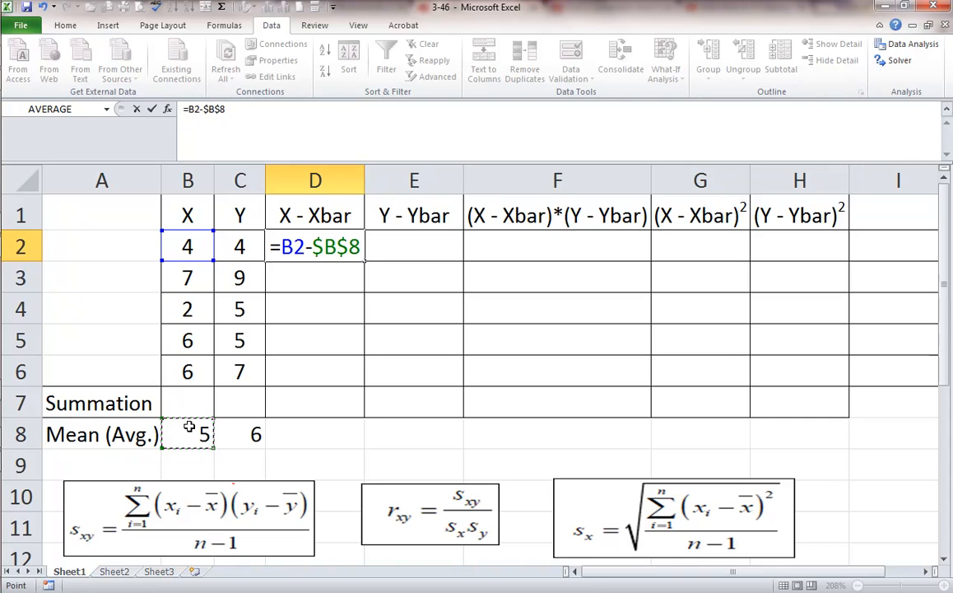
key(Return)
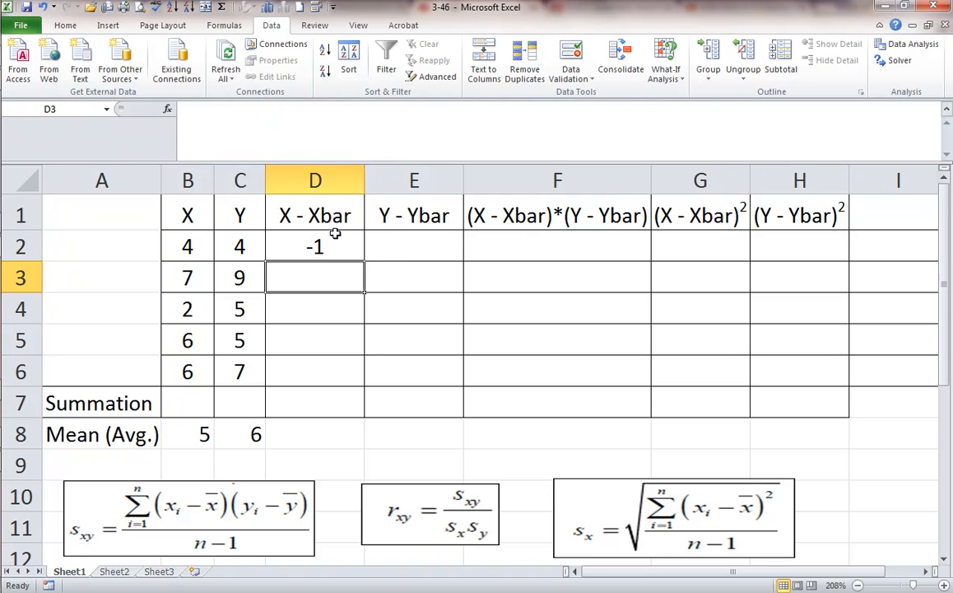
click(321, 244)
drag(365, 260, 356, 381)
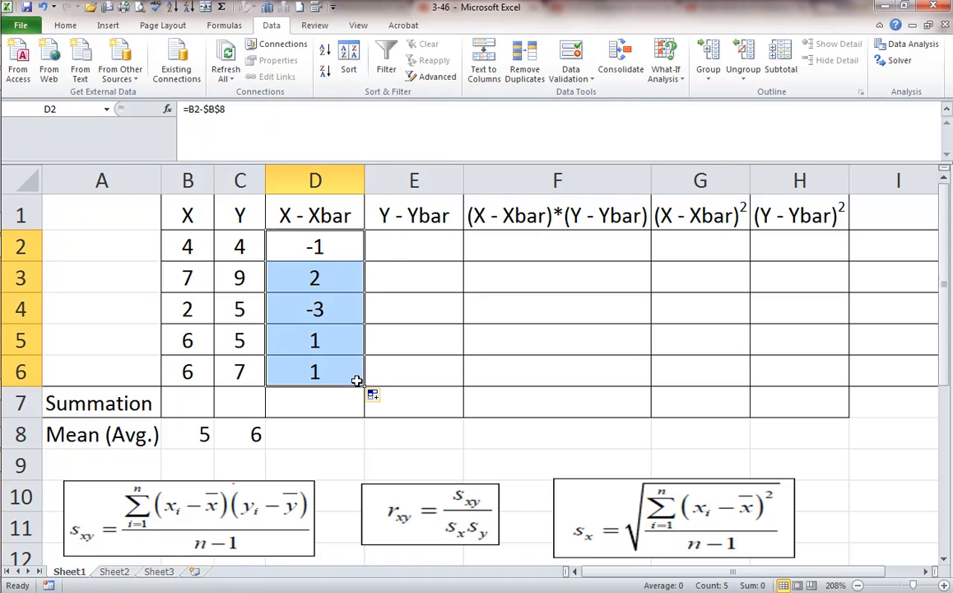
- Calculate the Y deviations from the mean in E2:E6 by entering =C2-$C$8 in E2 and filling it down
click(411, 251)
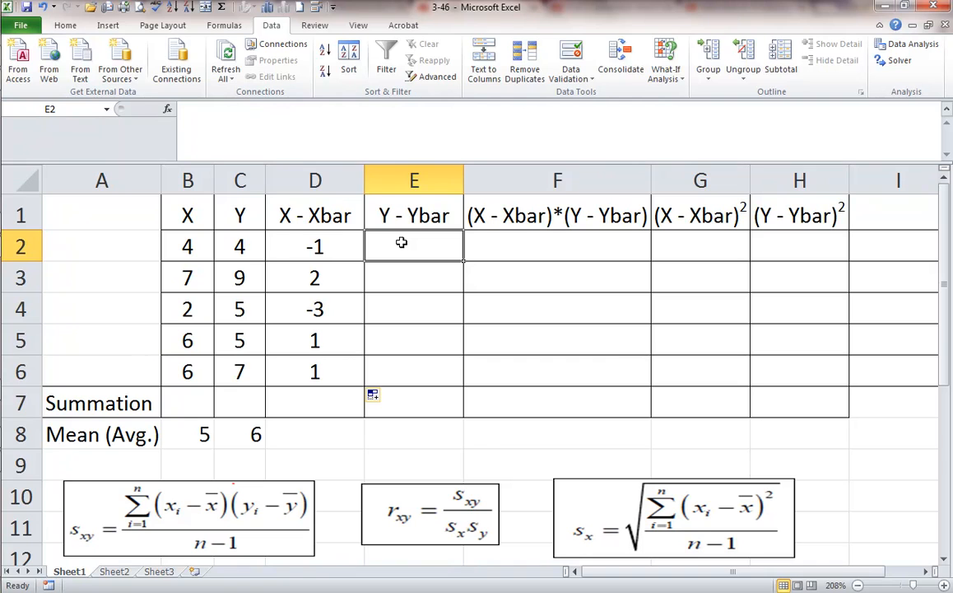
text(=)
click(241, 244)
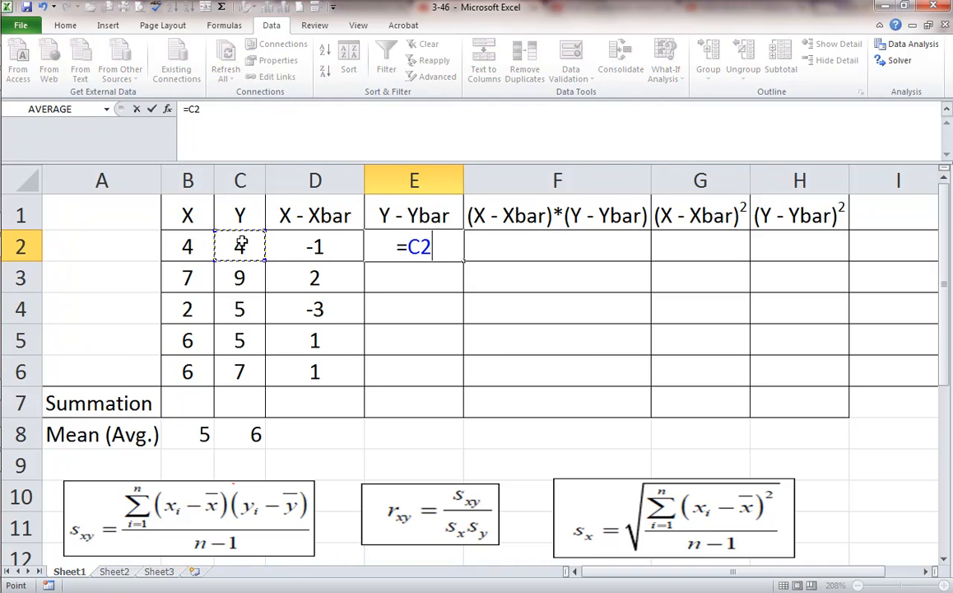
text(-)
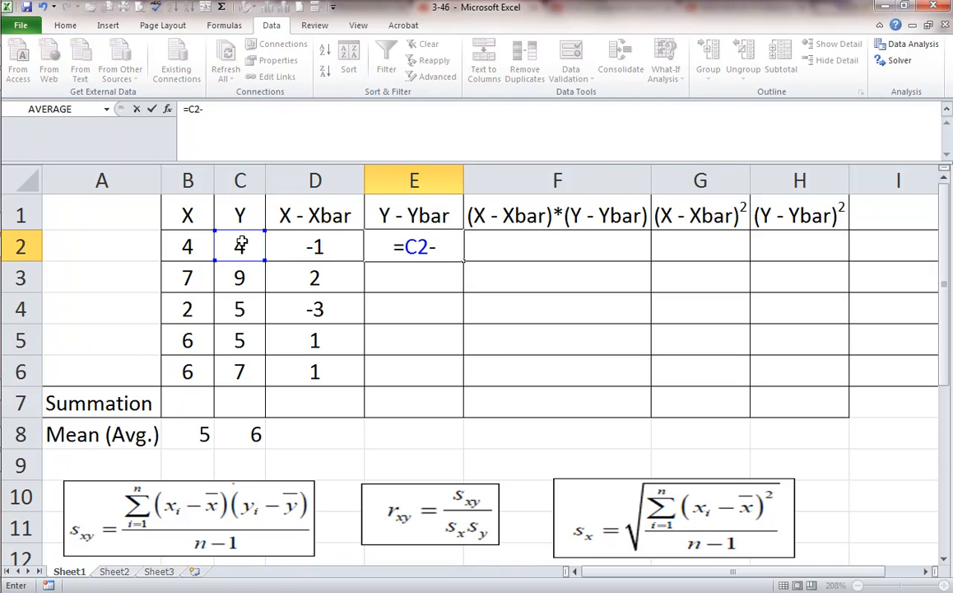
click(250, 435)
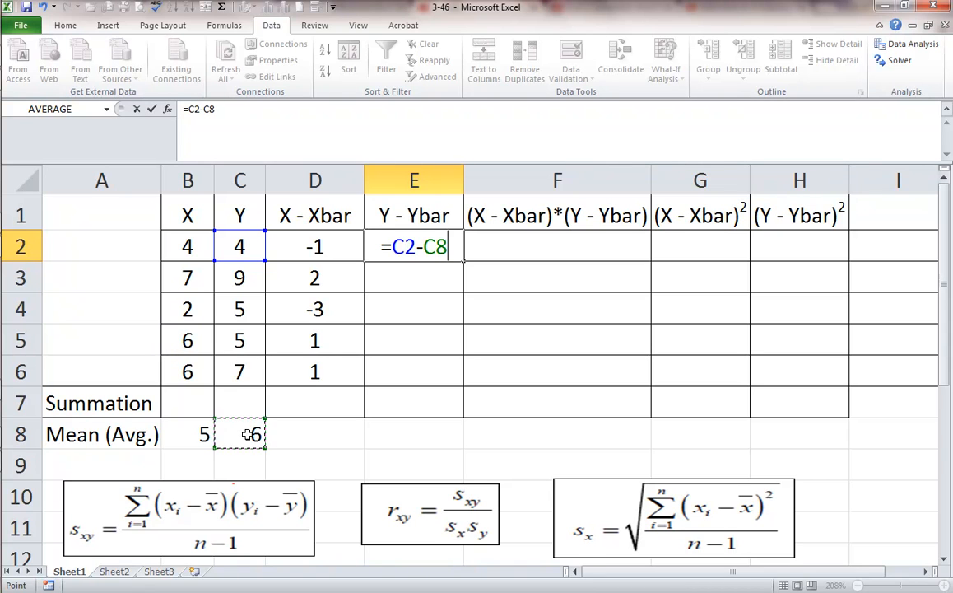
key(F4)
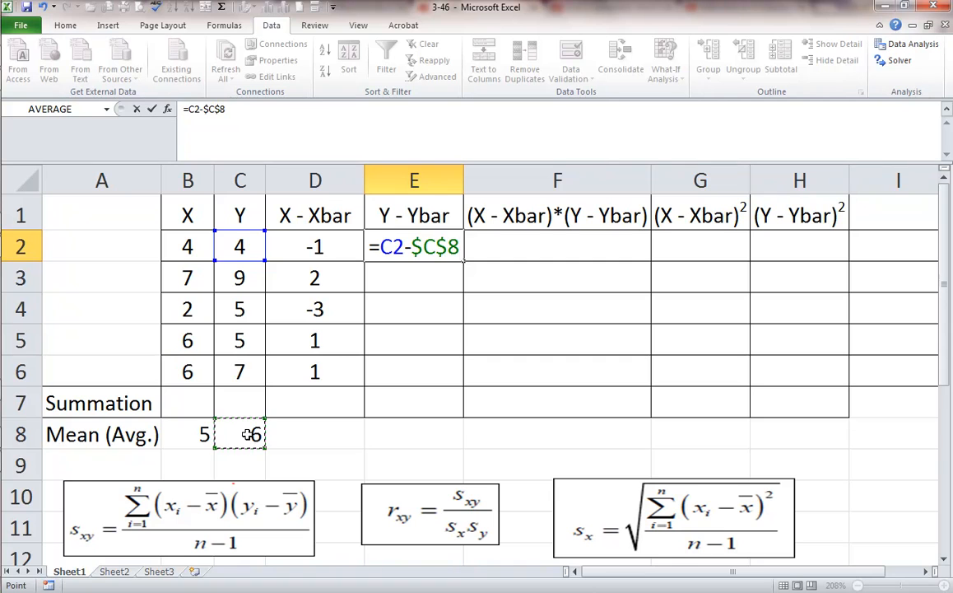
key(Return)
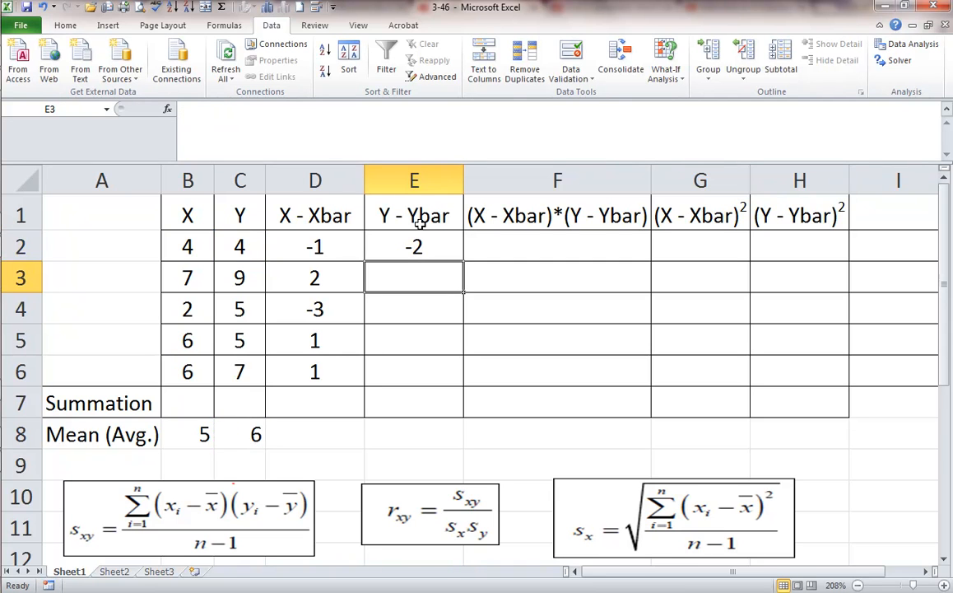
click(378, 243)
drag(462, 262, 463, 380)
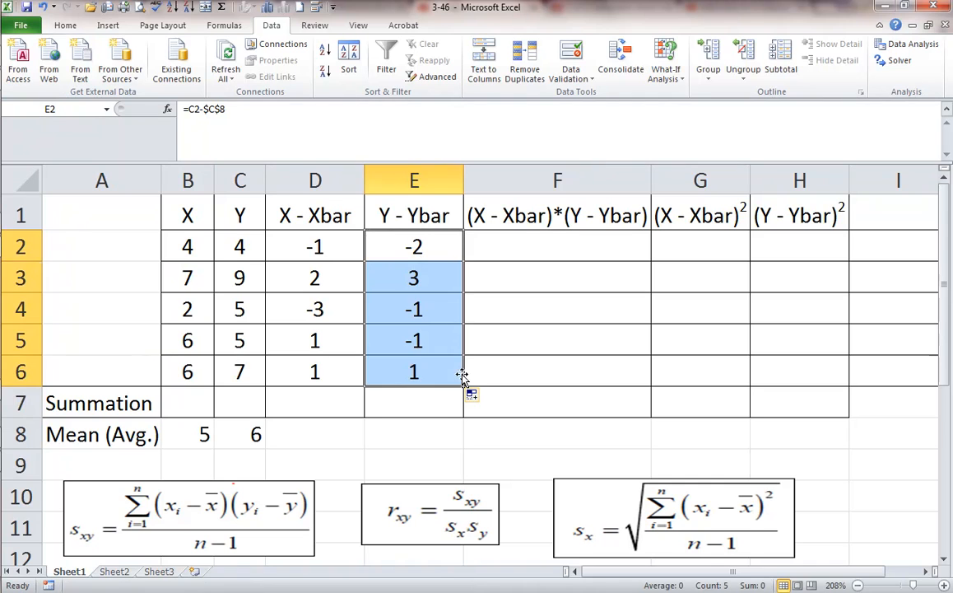
click(444, 414)
click(544, 255)
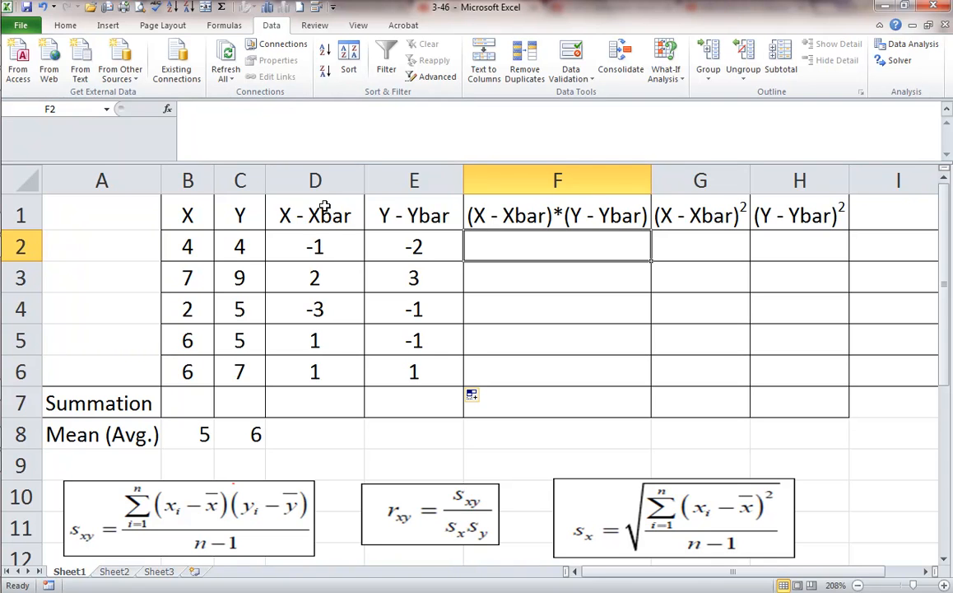
drag(326, 206, 292, 366)
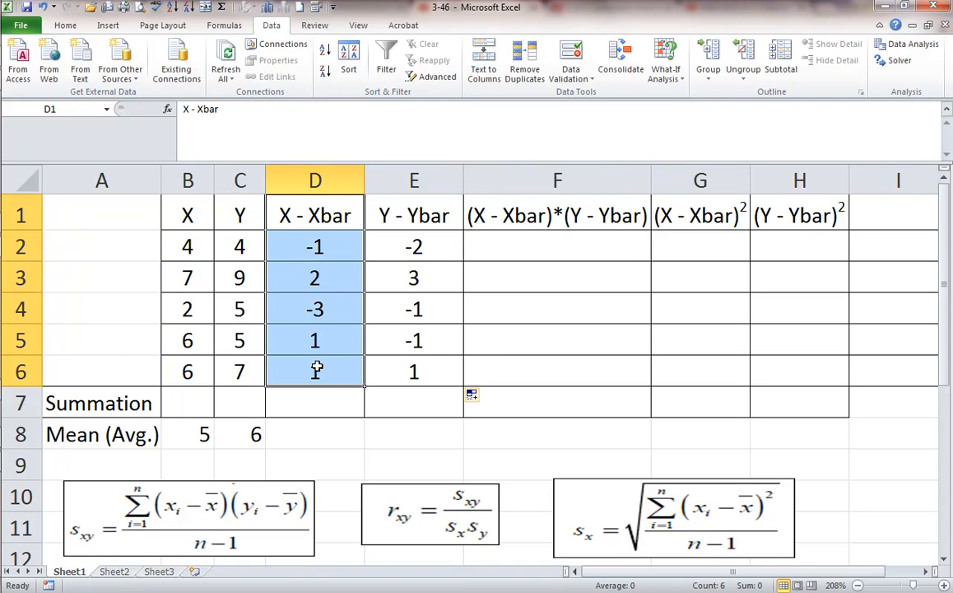
drag(457, 209, 442, 366)
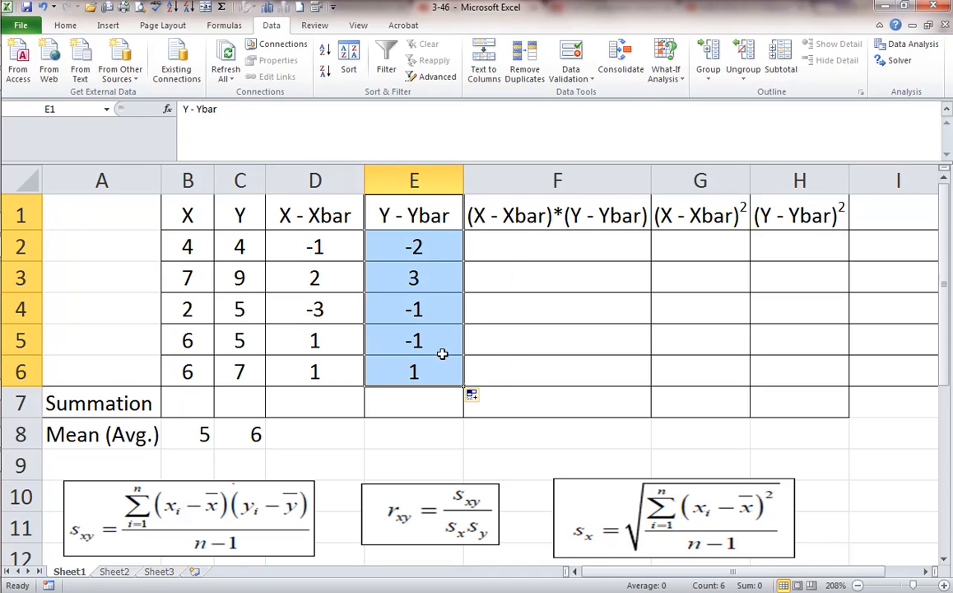
click(303, 255)
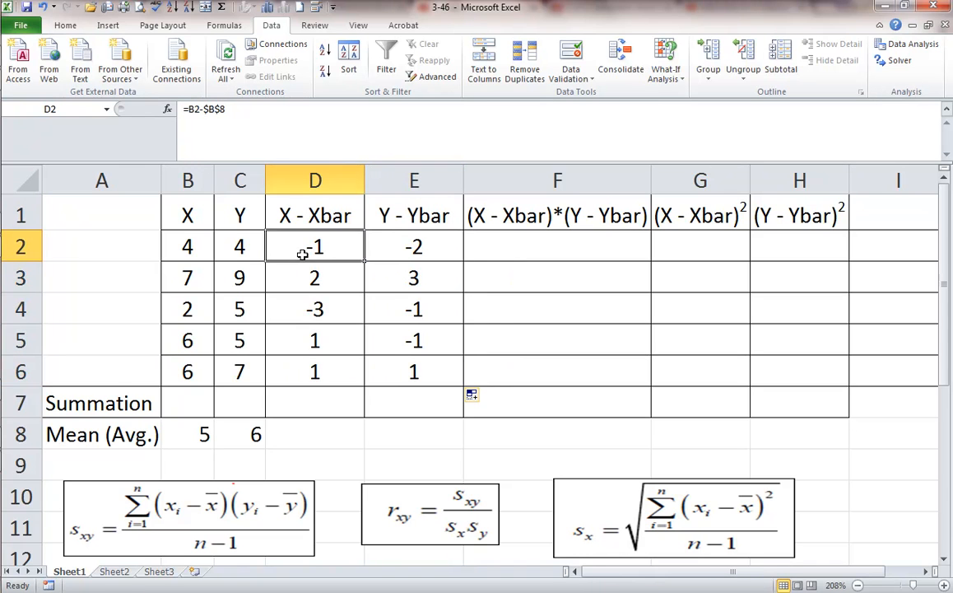
click(385, 247)
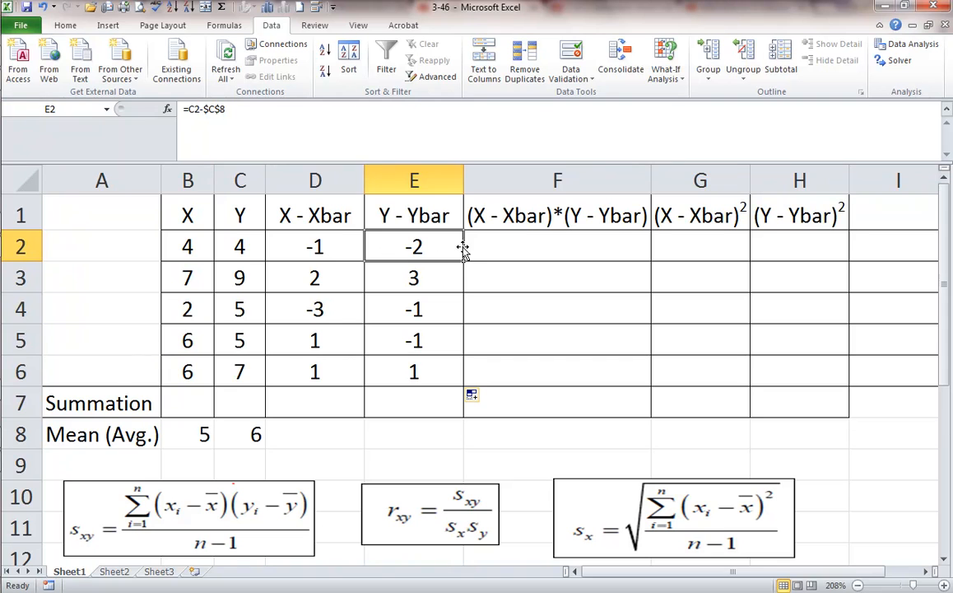
- Multiply the first pair of deviations in F2 with =D2*E2, dismissing the Windows color scheme prompt without changing the scheme
click(502, 247)
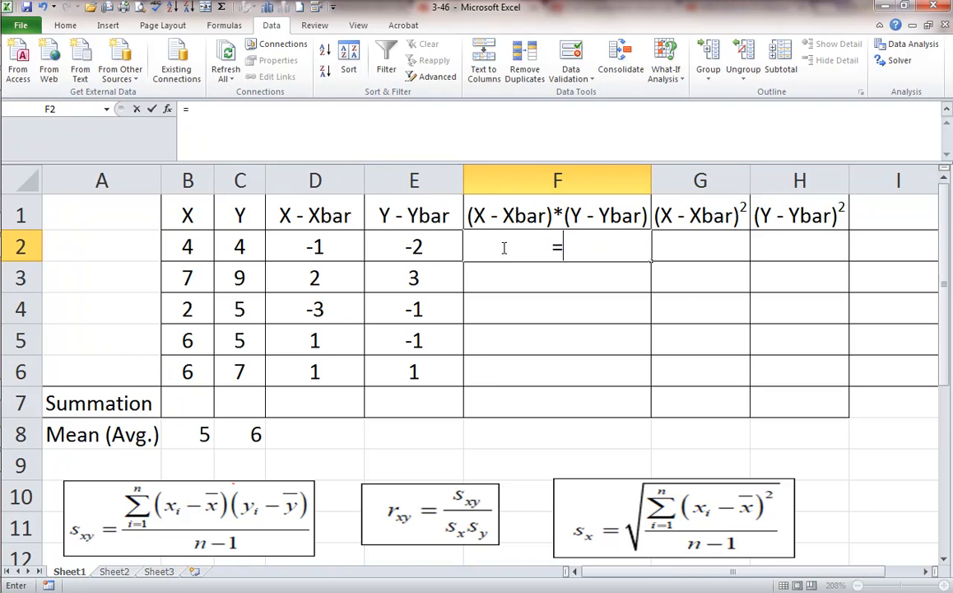
text(=)
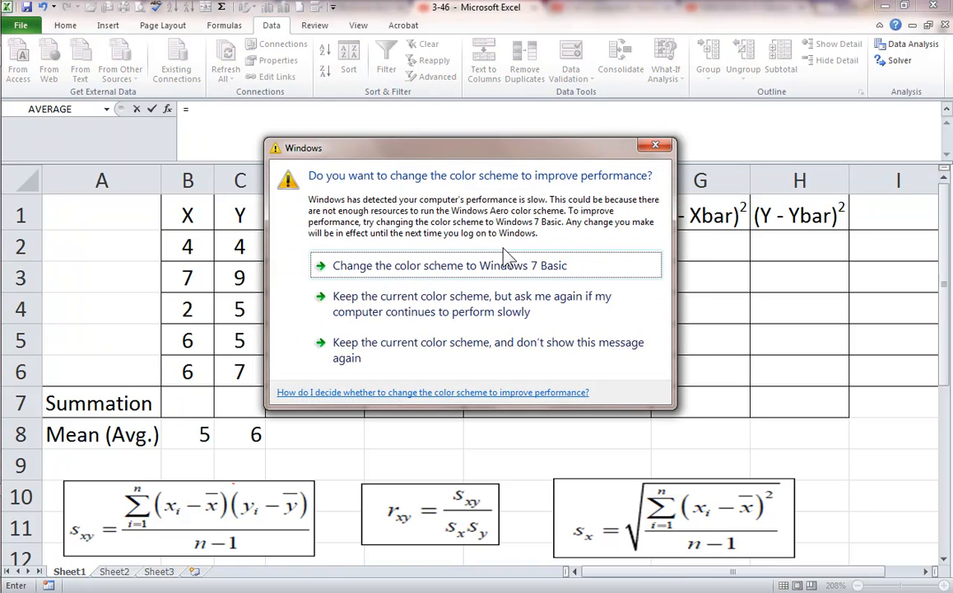
click(656, 146)
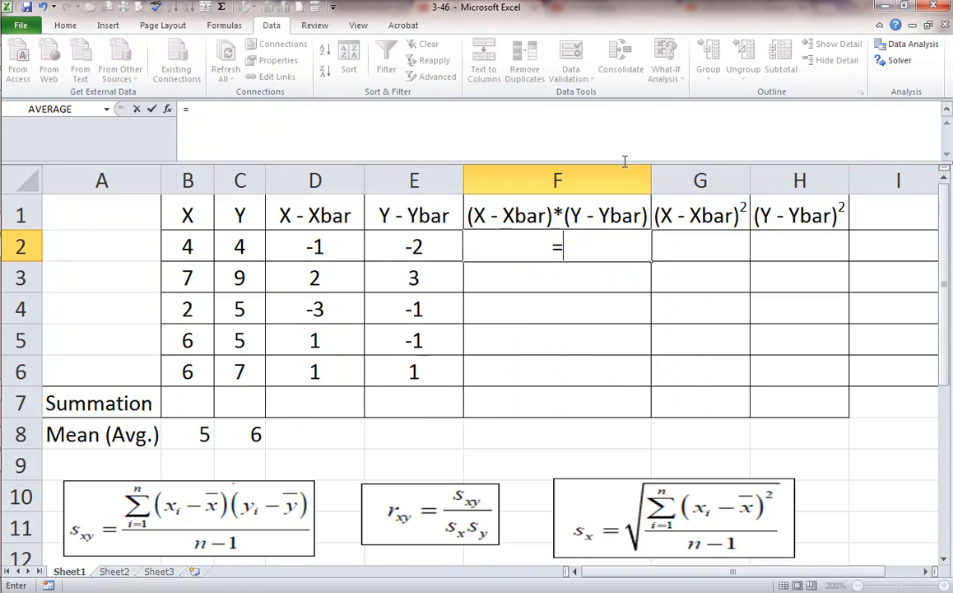
click(306, 246)
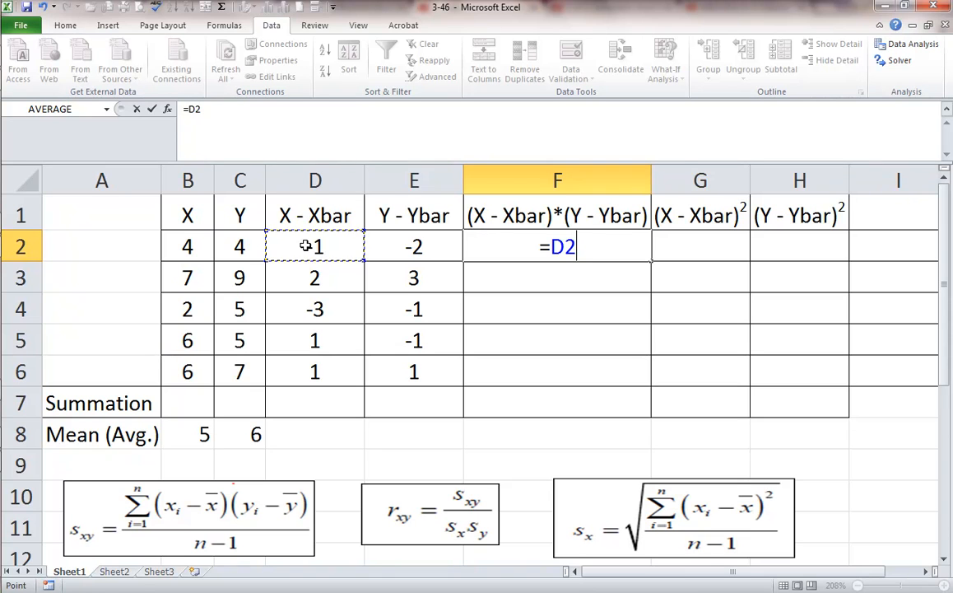
text(*)
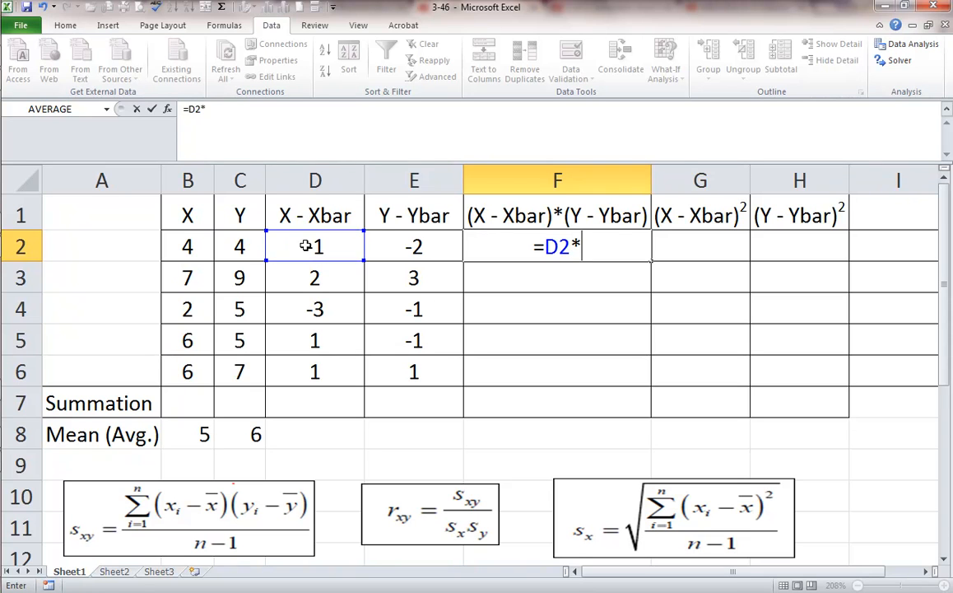
click(404, 248)
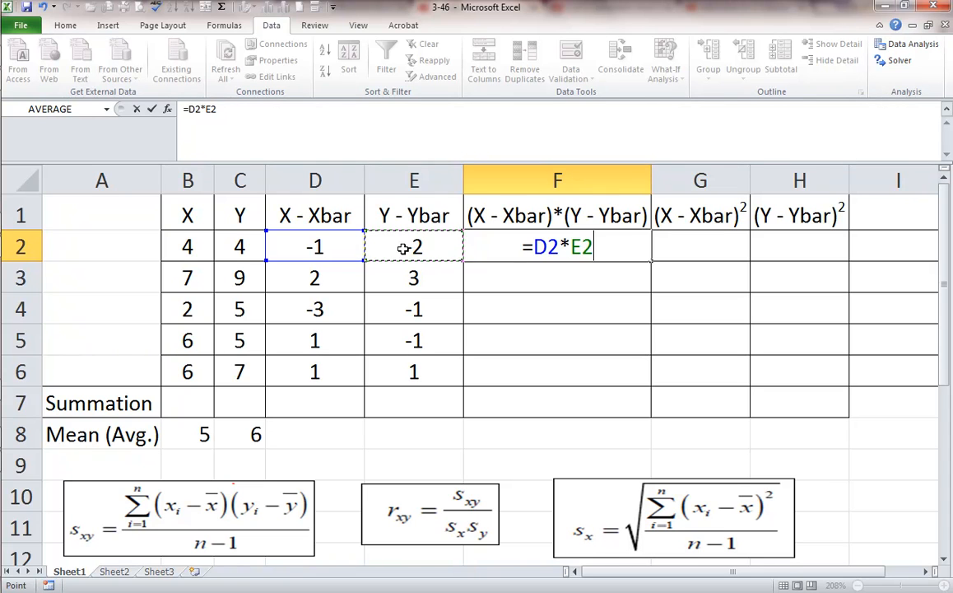
key(Return)
- Fill the deviation product formula from F2 down to F6
click(589, 246)
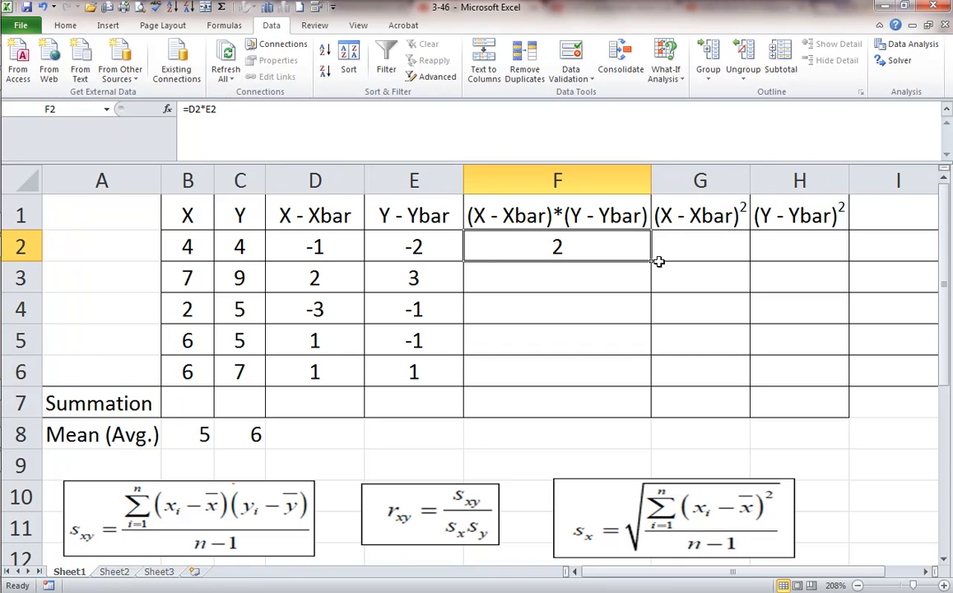
drag(650, 262, 644, 390)
click(583, 414)
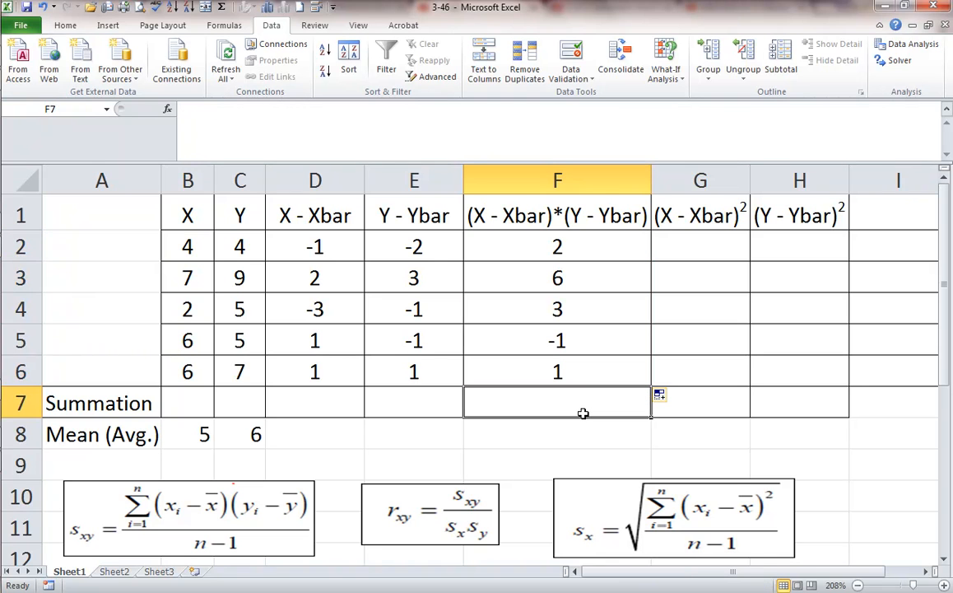
- Sum the deviation products in the Summation row, in F7, with =SUM(F2:F6)
mouse_move(142, 500)
mouse_down()
mouse_move(127, 506)
mouse_move(140, 504)
mouse_up()
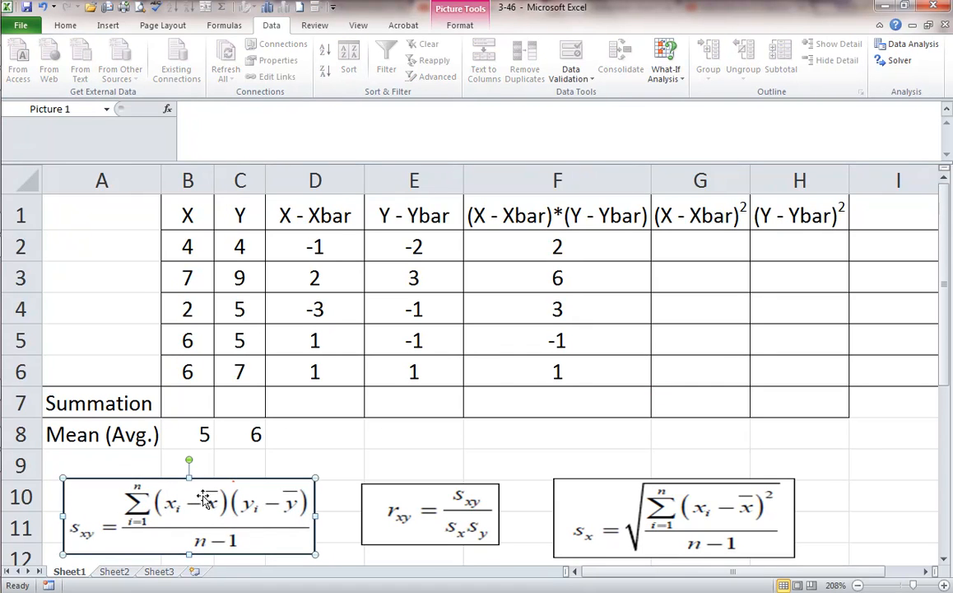
click(574, 398)
text(=)
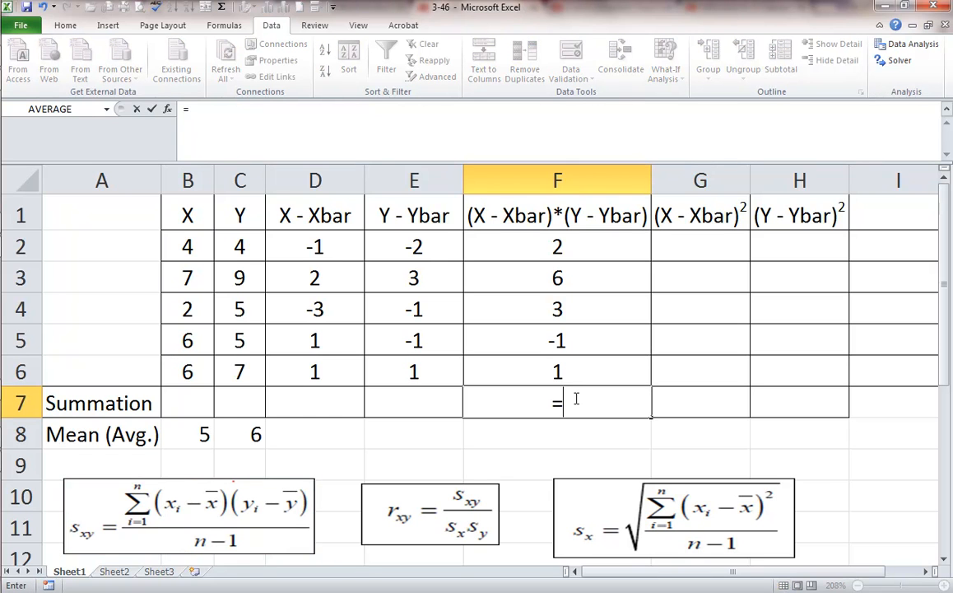
text(sum()
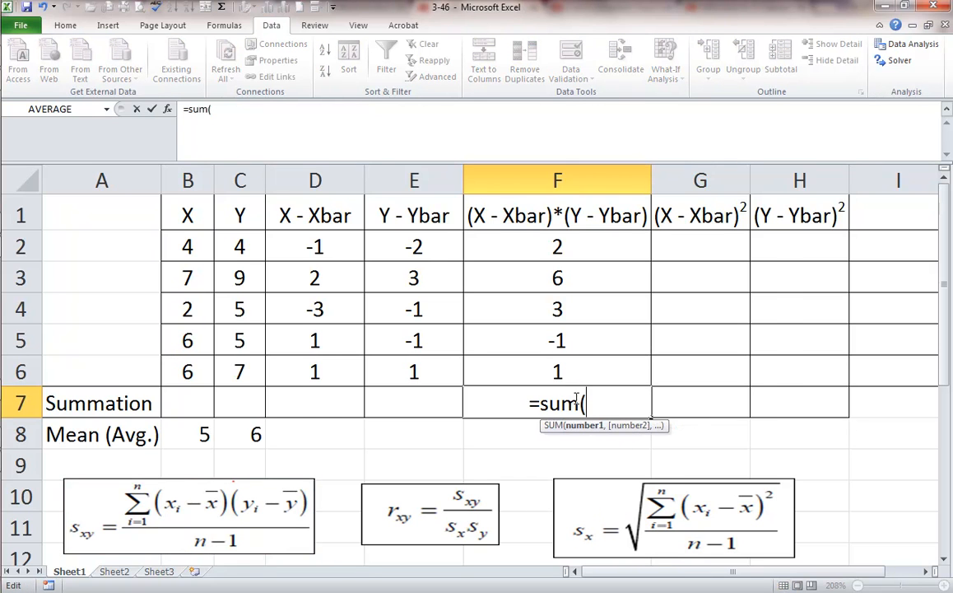
drag(581, 381, 589, 239)
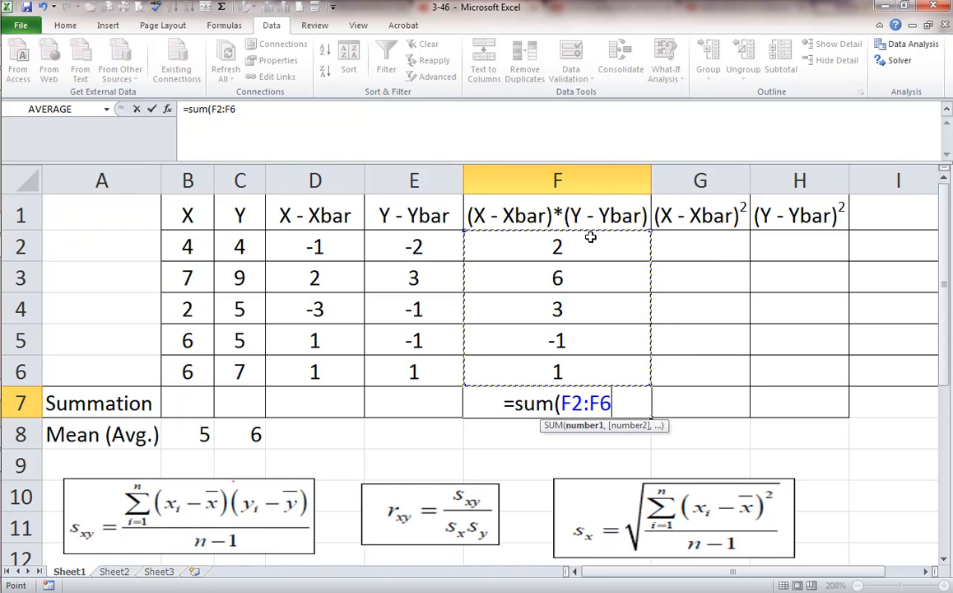
key(Return)
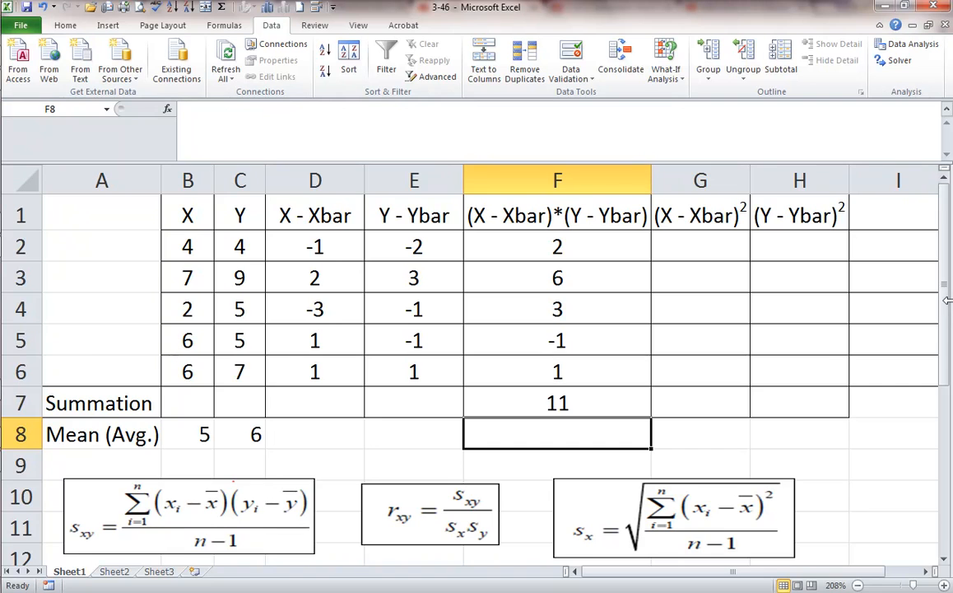
- Start the covariance label in A13 with s followed by xy formatted as subscript
drag(945, 313, 948, 394)
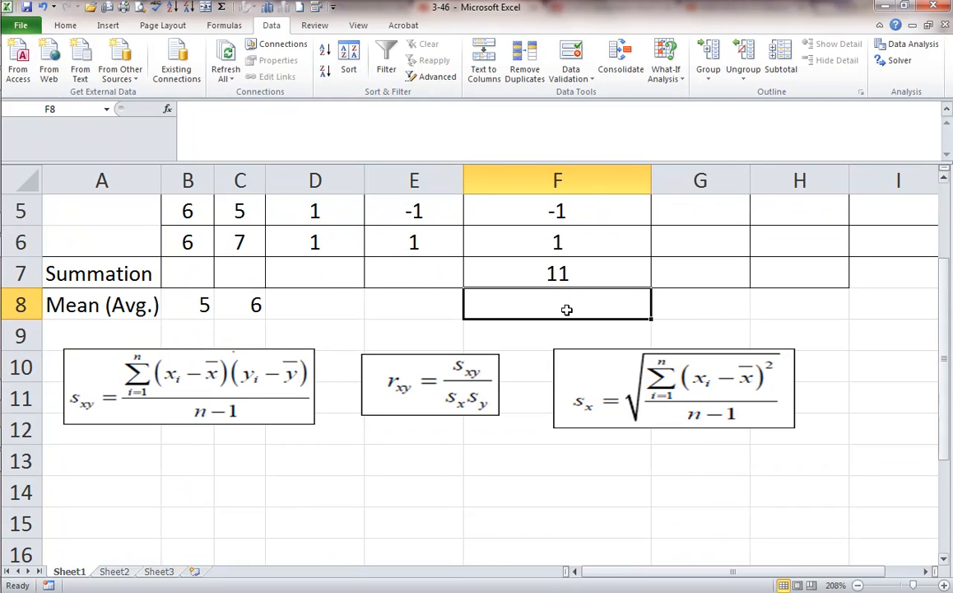
click(132, 469)
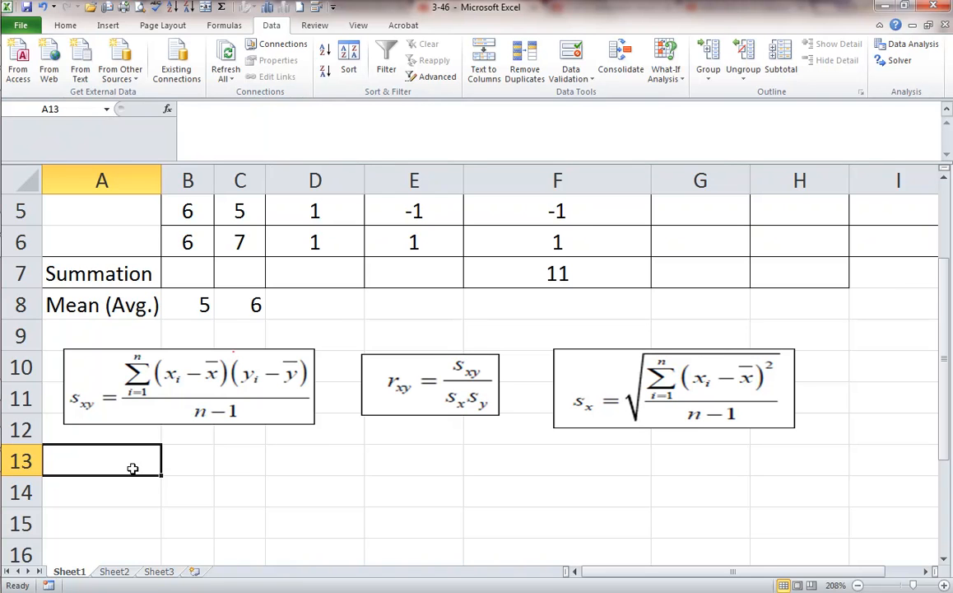
text(s)
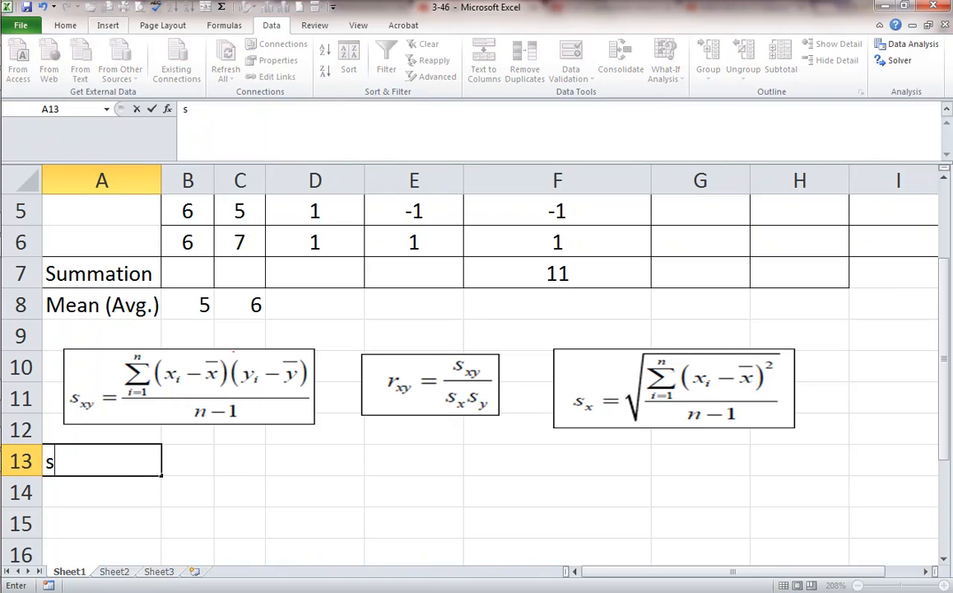
click(70, 25)
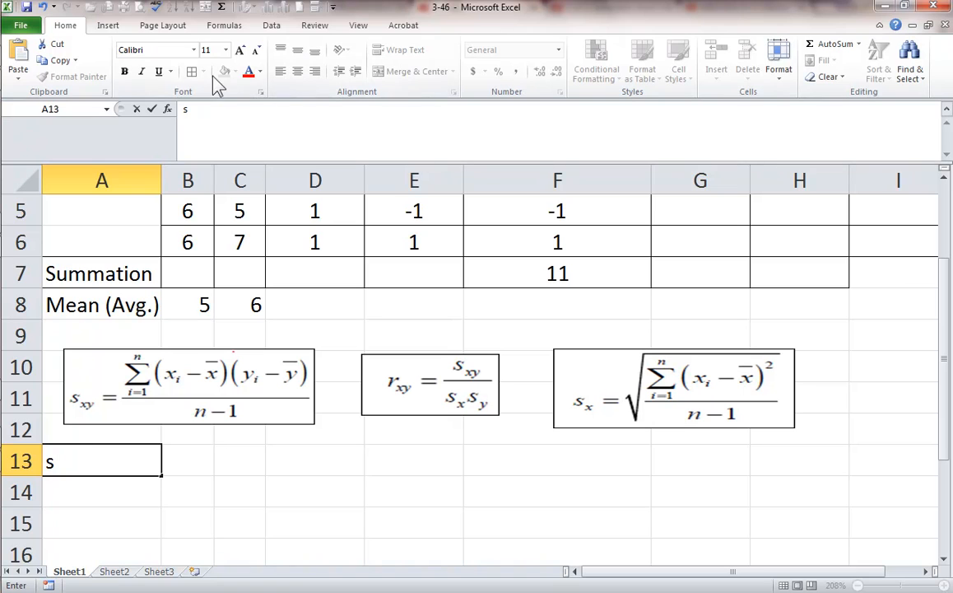
right_click(63, 462)
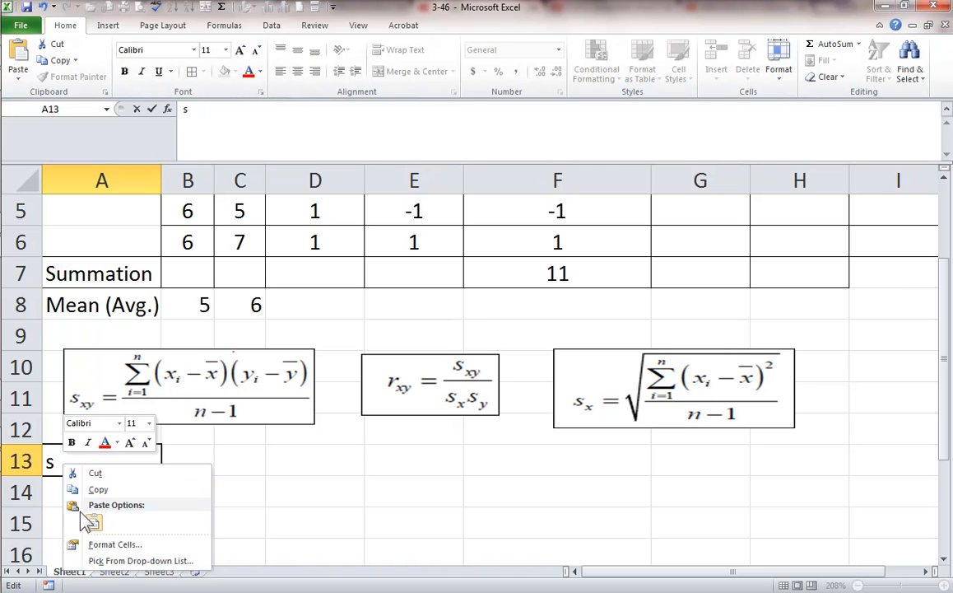
click(113, 544)
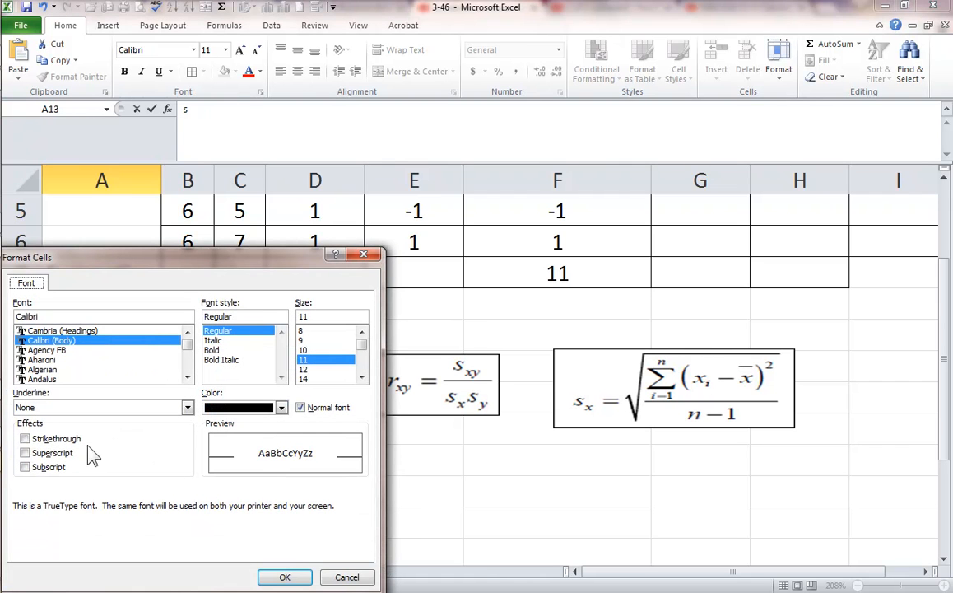
click(39, 467)
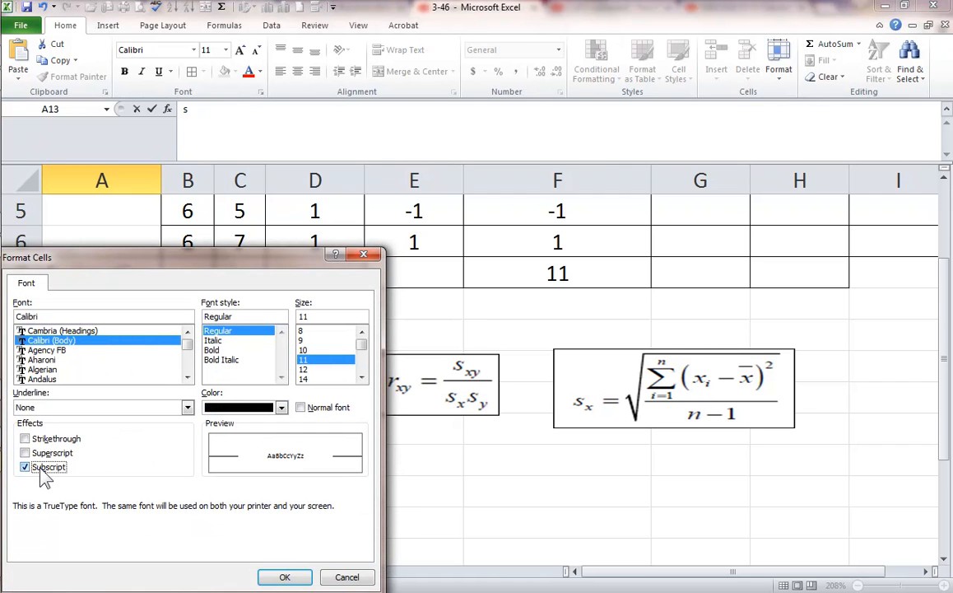
click(282, 579)
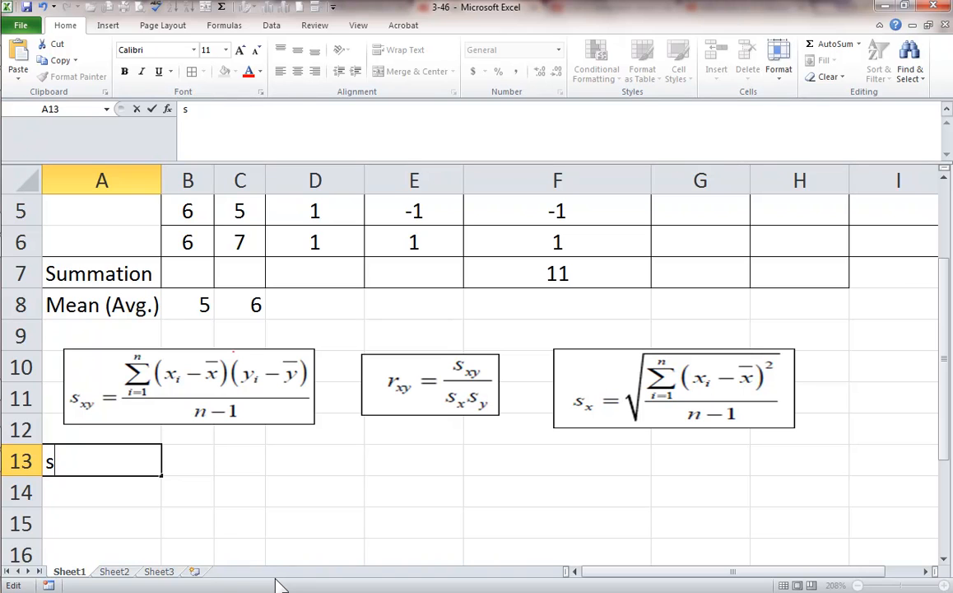
text(xy)
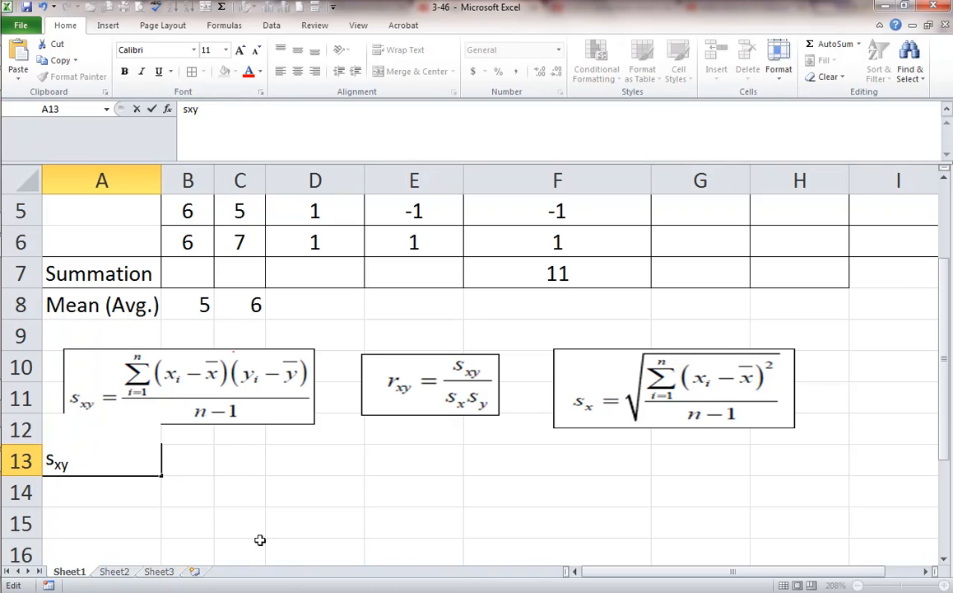
- Turn off subscript for the following text and complete the label in A13 with = 11/4
right_click(94, 458)
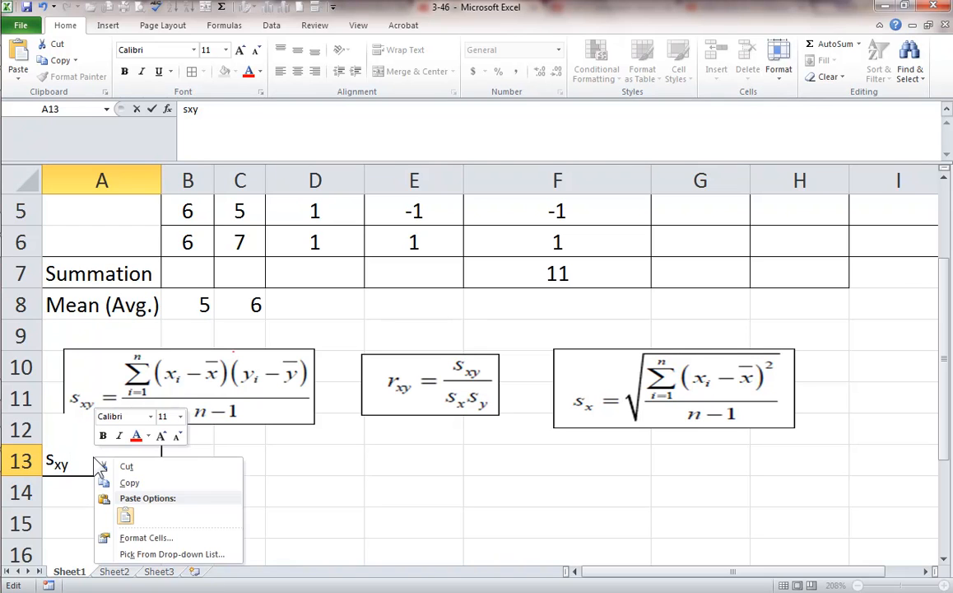
click(139, 538)
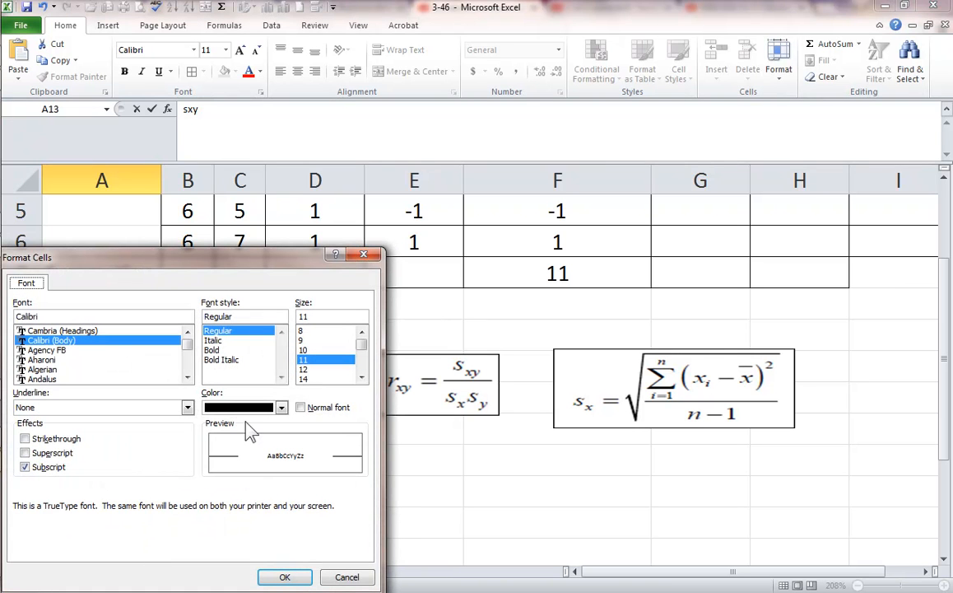
click(25, 466)
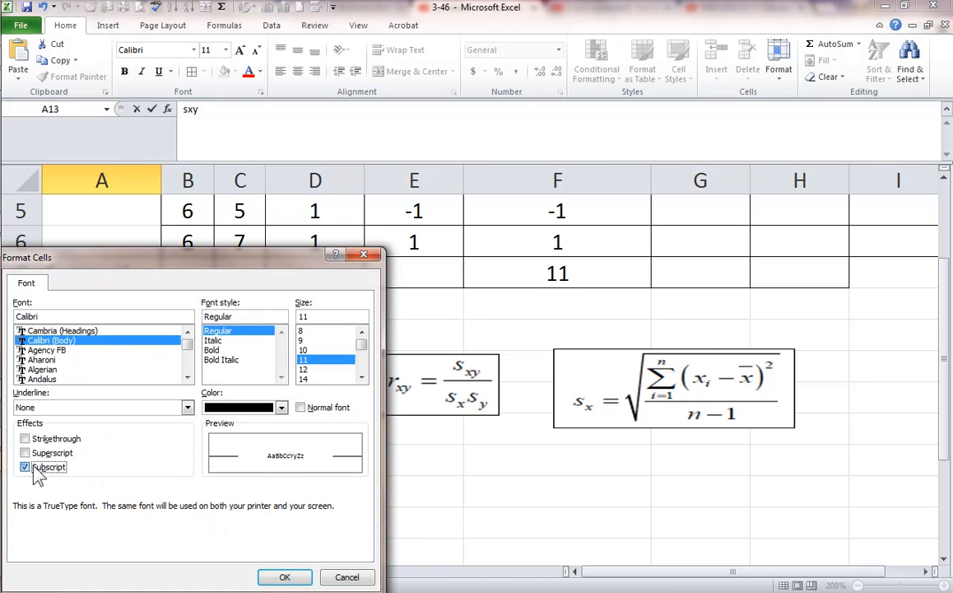
click(284, 579)
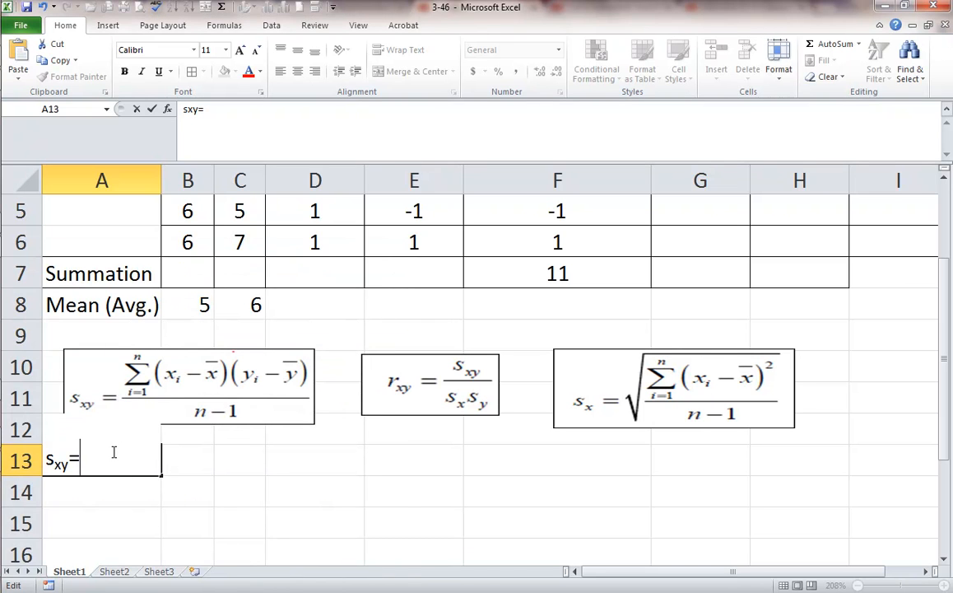
text(11/)
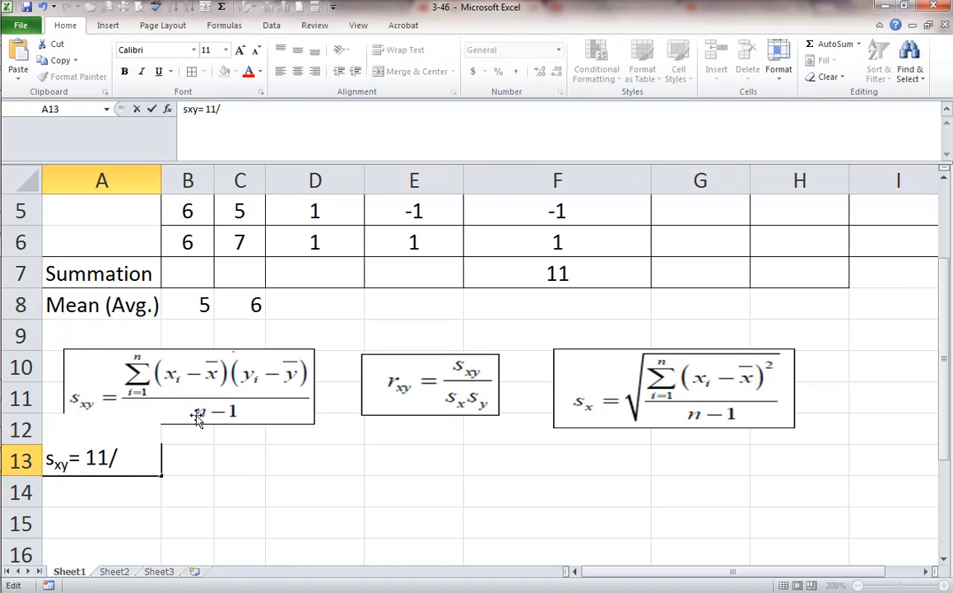
text(4)
- Calculate the covariance in A14 by dividing the sum of deviation products by 4 with =F7/4
click(122, 488)
text(=)
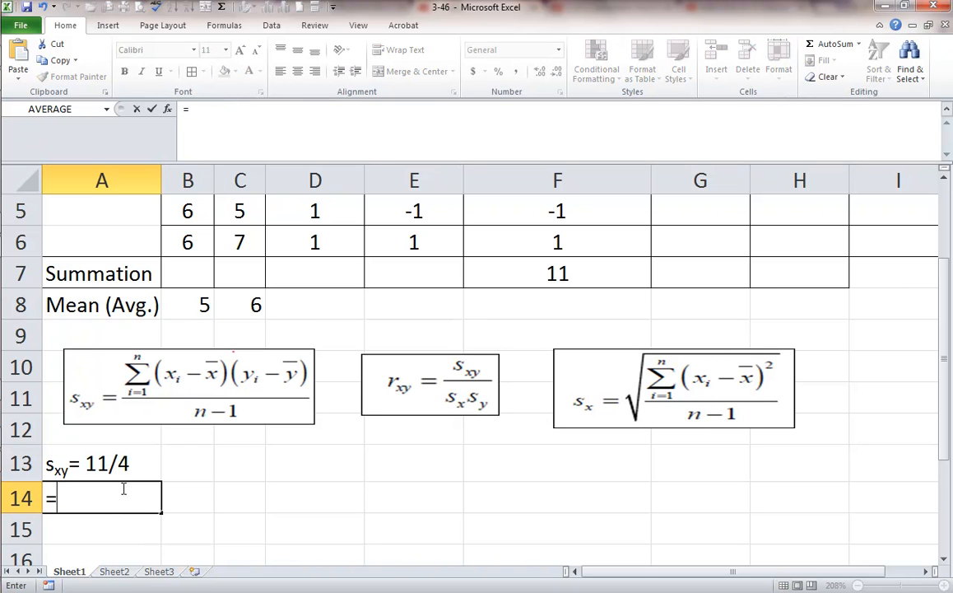
click(554, 275)
text(/4)
key(Return)
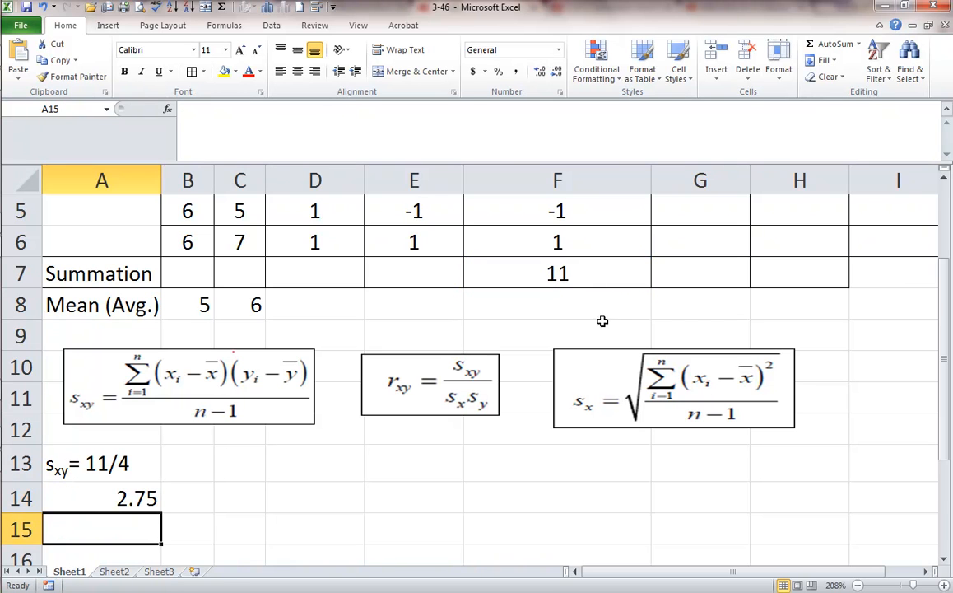
click(306, 464)
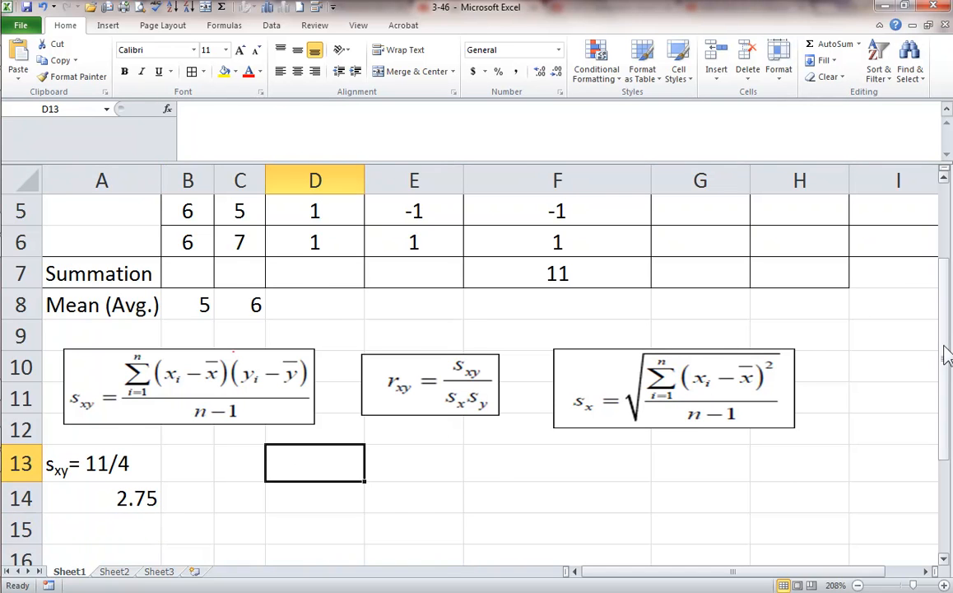
- Calculate the squared X deviations in G2:G6 by entering =D2^2 in G2 and filling it down
drag(947, 351, 948, 283)
drag(951, 238, 948, 228)
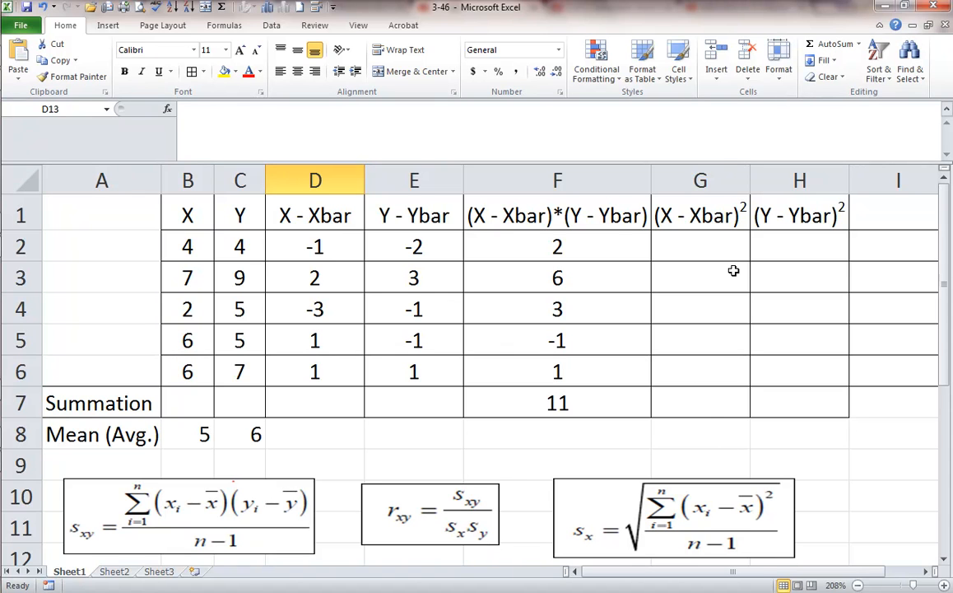
click(706, 242)
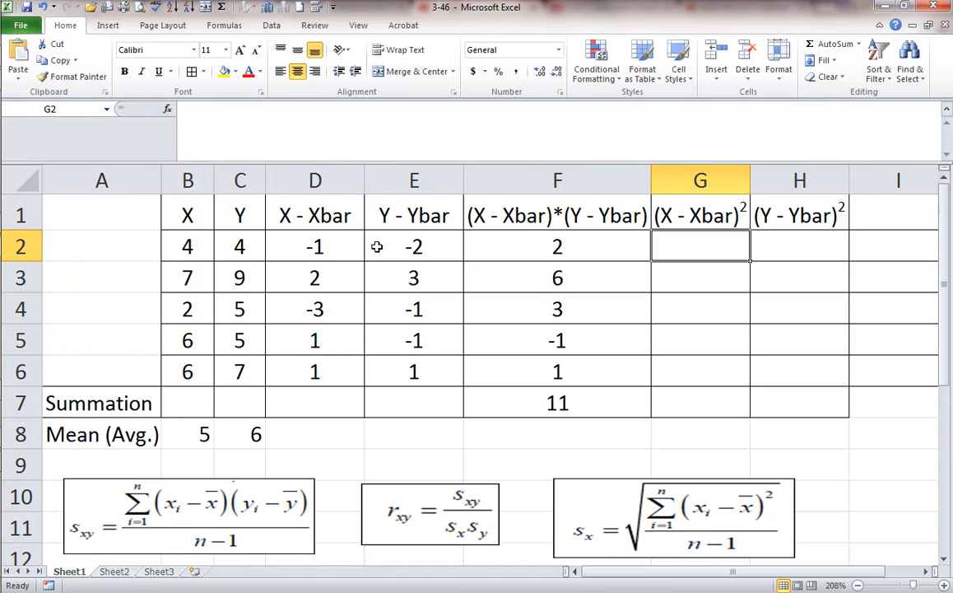
click(338, 198)
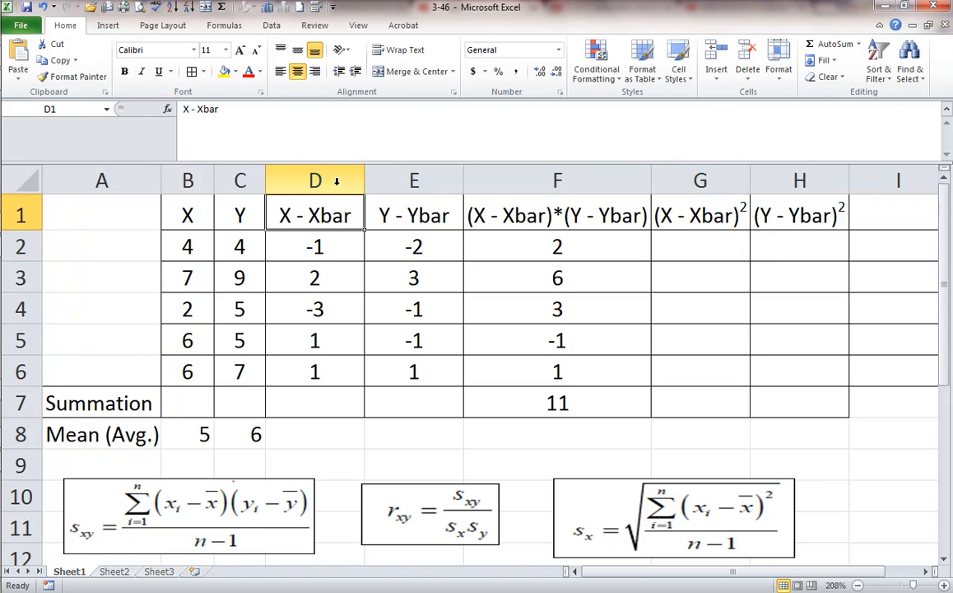
click(336, 181)
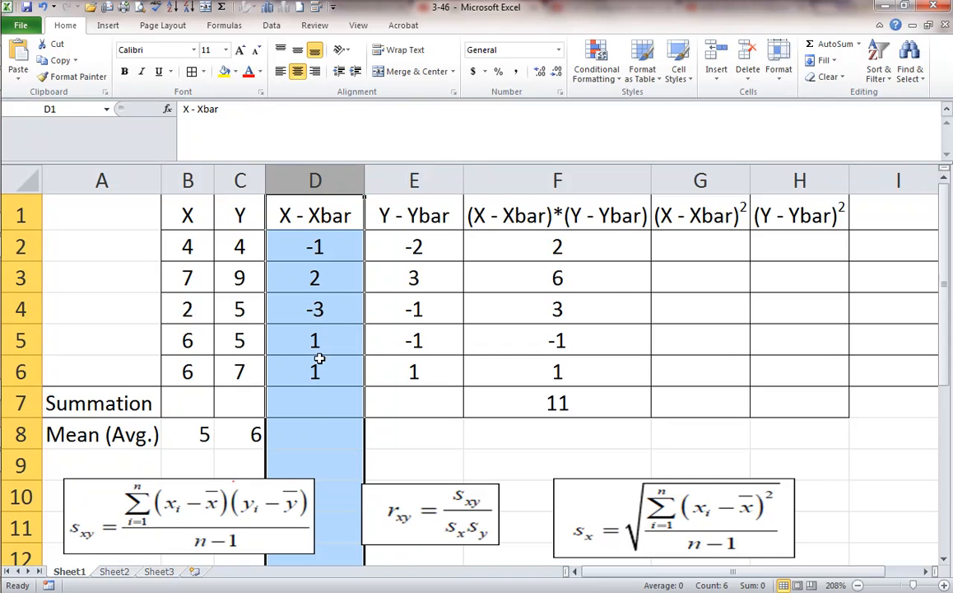
click(687, 247)
text(=)
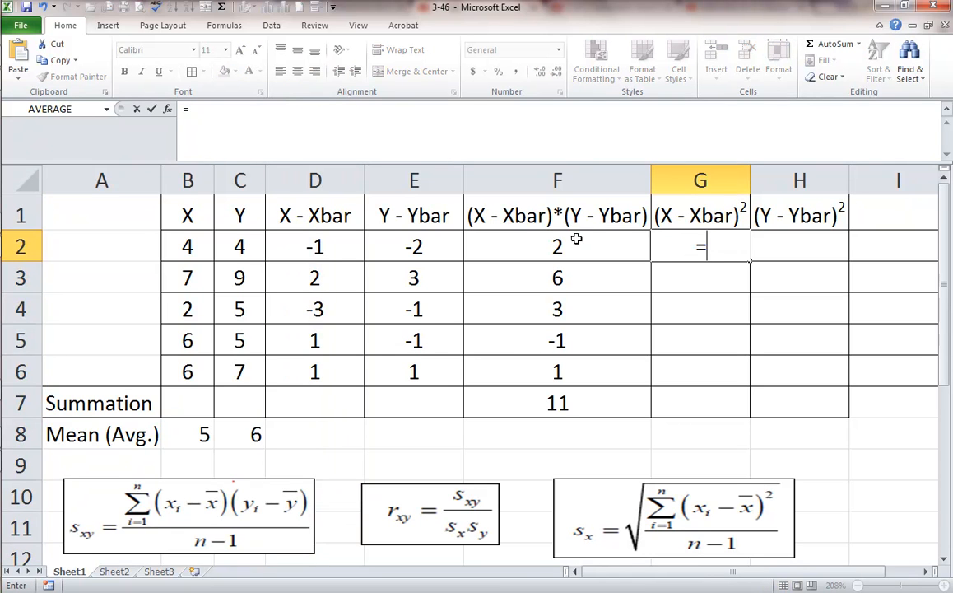
click(316, 250)
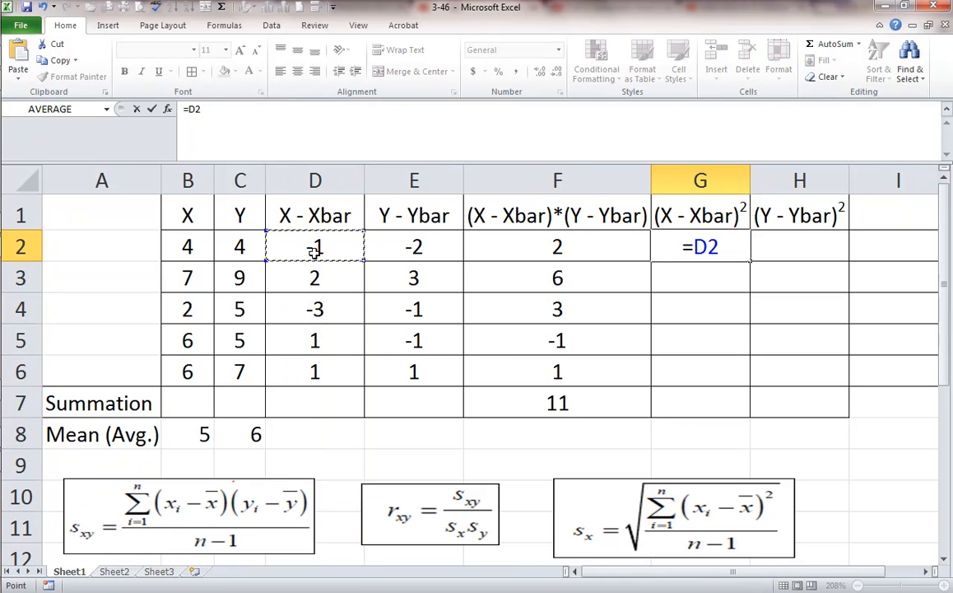
text(^2)
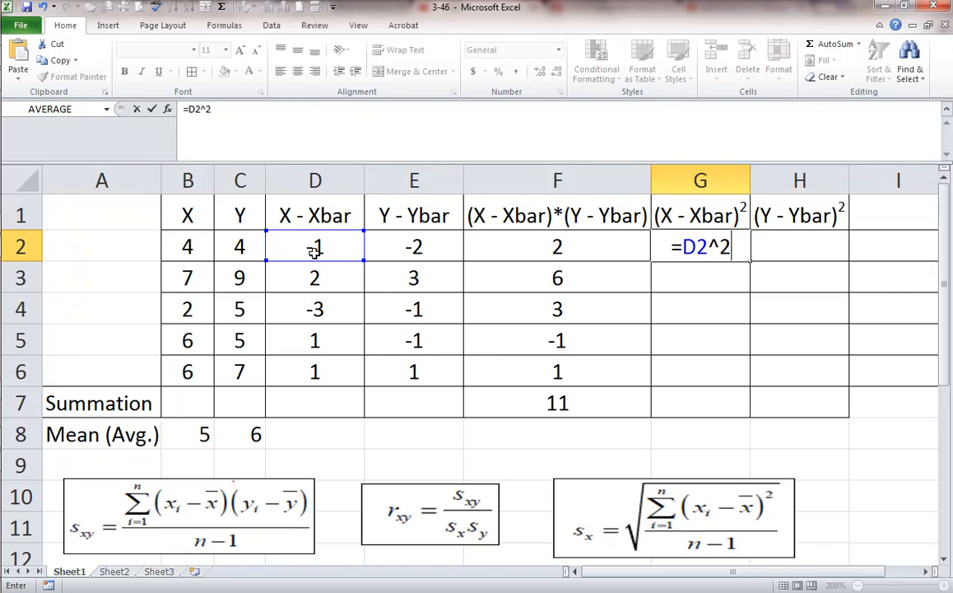
key(Return)
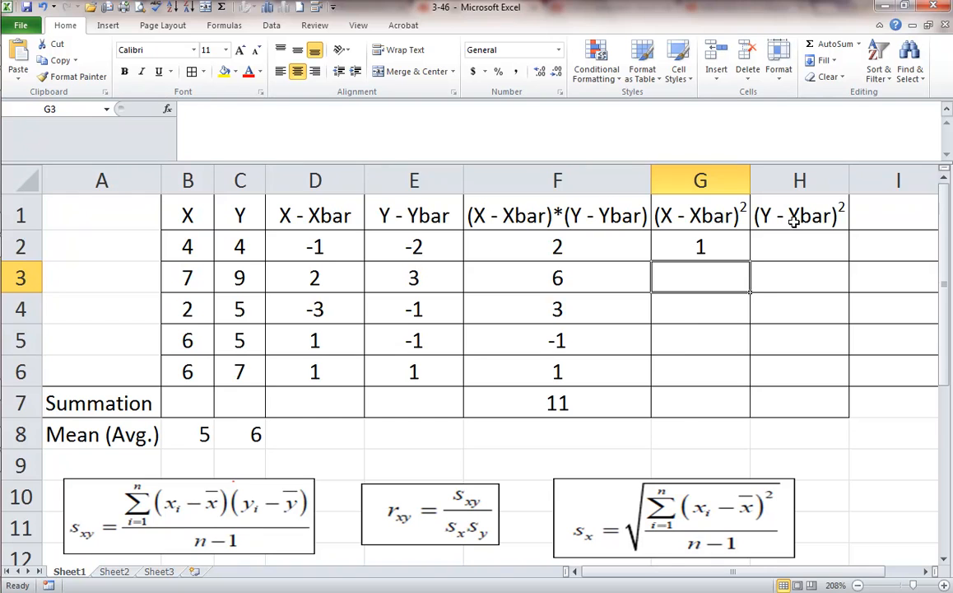
click(701, 243)
drag(750, 261, 735, 388)
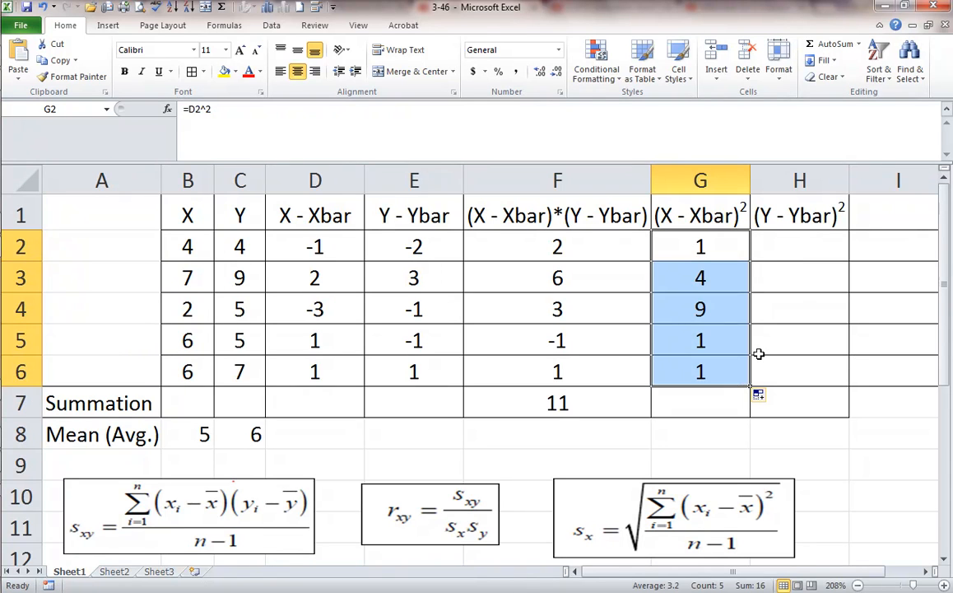
- Fill the squared Y deviation column H2:H6 by entering =E2^E22 in H2 and copying it down
click(775, 252)
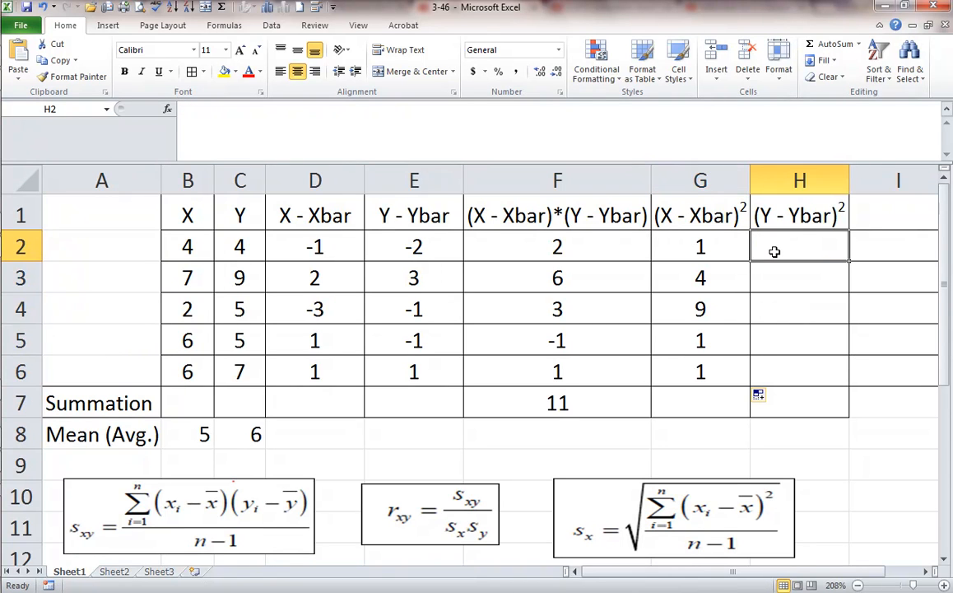
text(=)
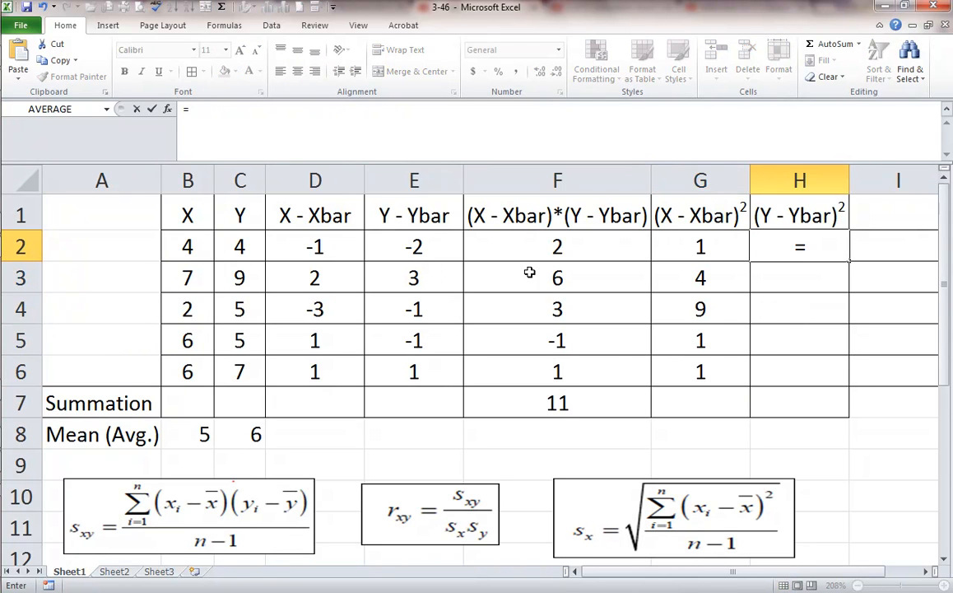
click(419, 247)
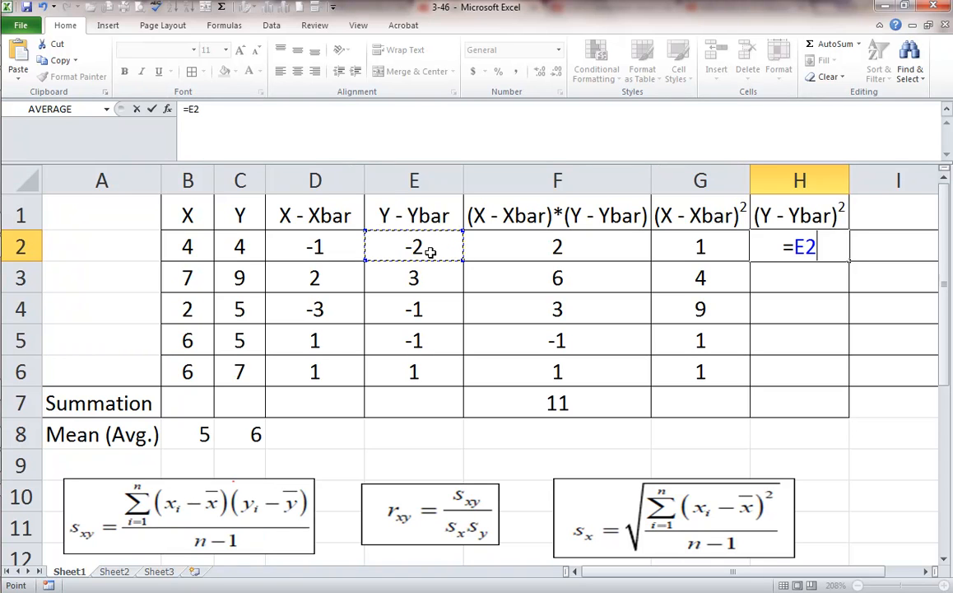
text(^)
click(430, 253)
text(22)
key(Return)
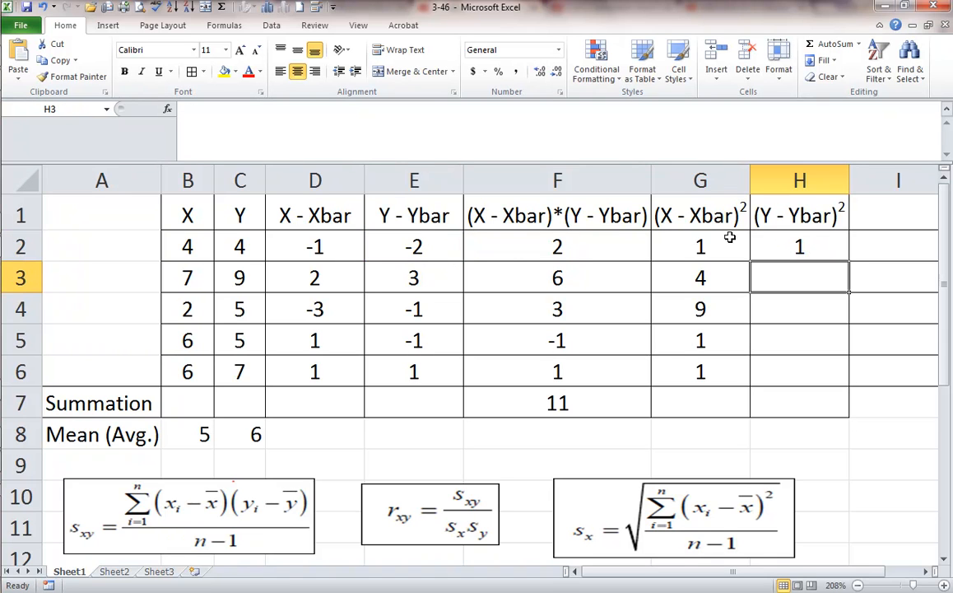
click(825, 258)
drag(848, 261, 844, 394)
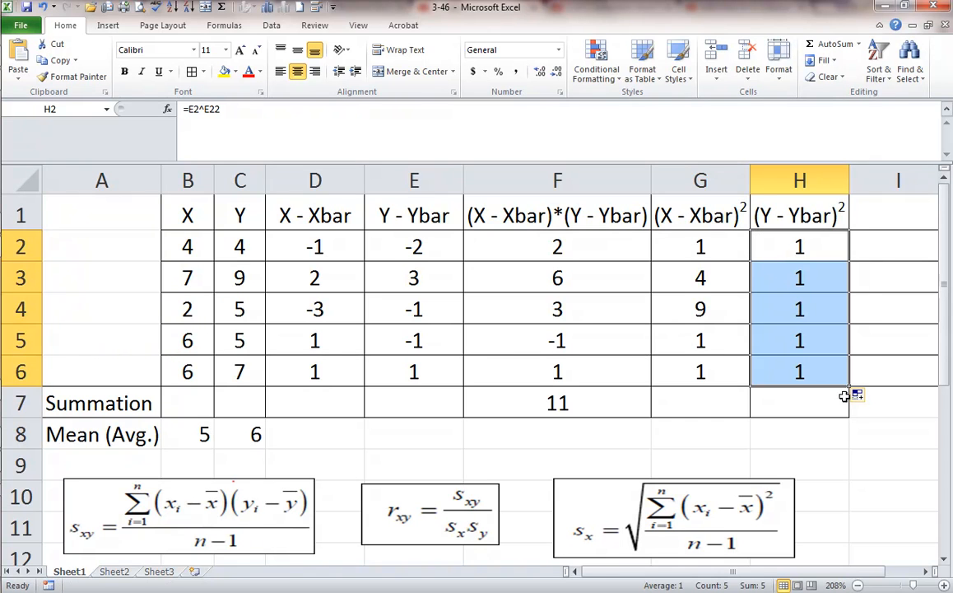
click(846, 458)
drag(946, 328, 951, 303)
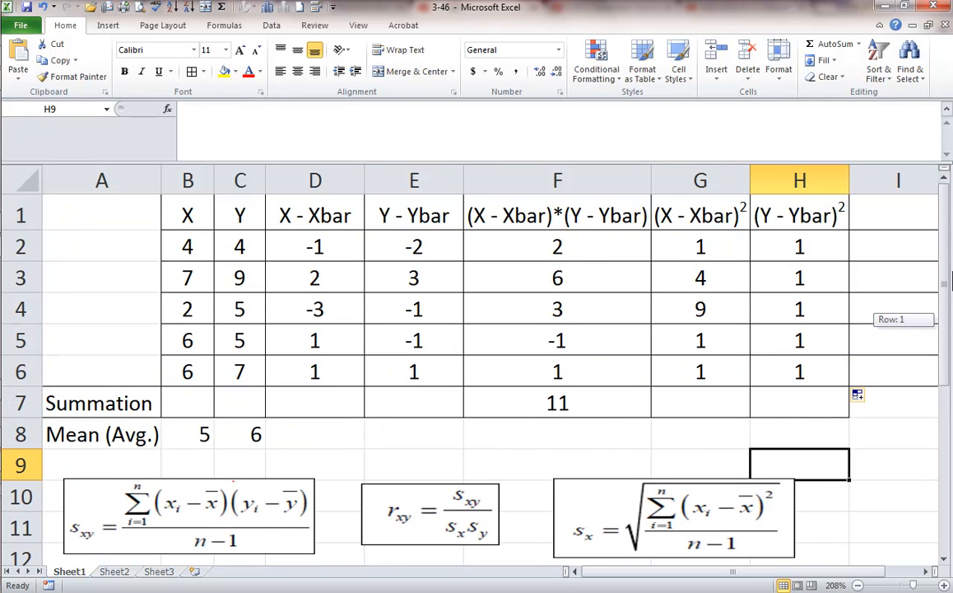
drag(949, 346, 947, 372)
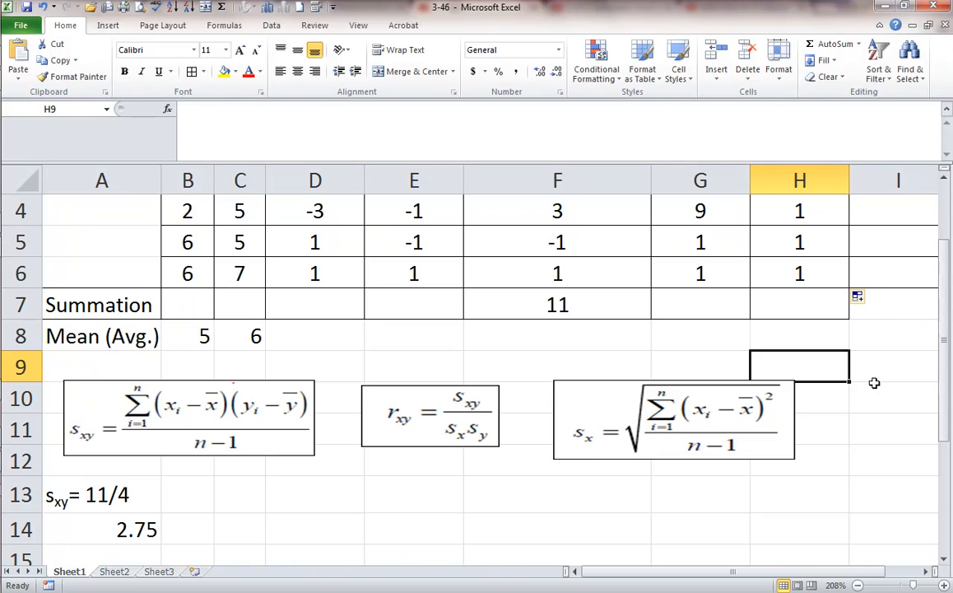
click(304, 515)
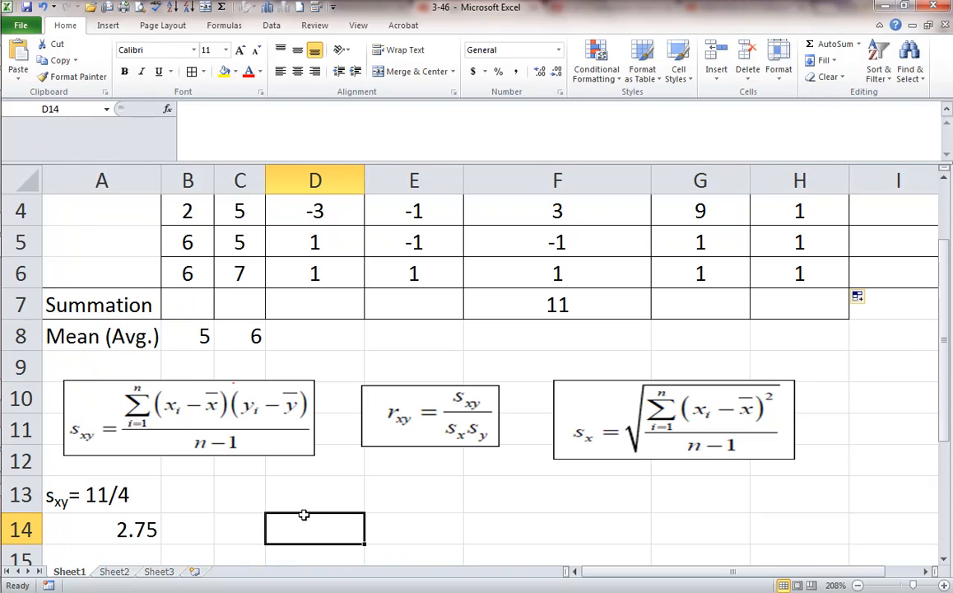
click(310, 493)
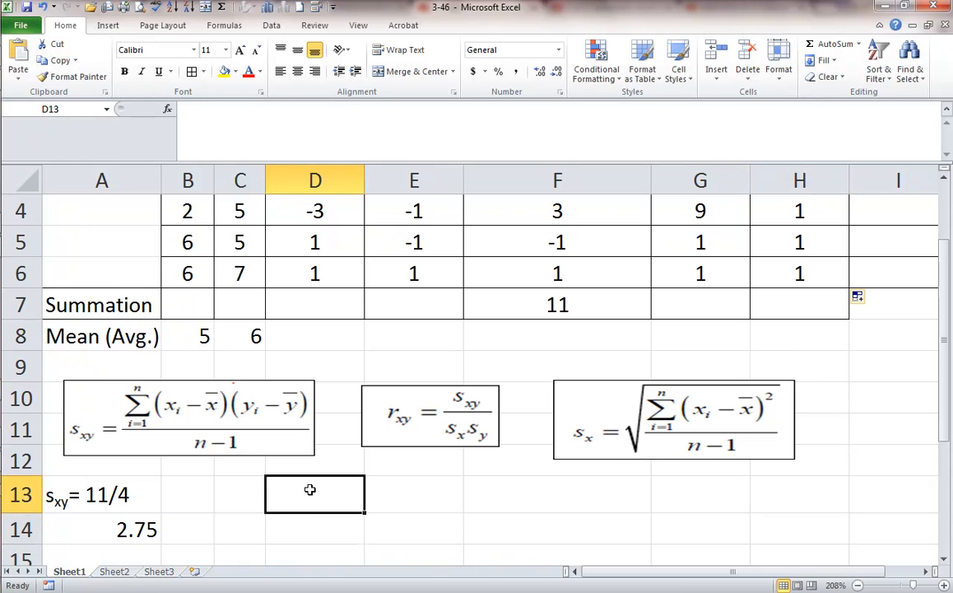
- Calculate the sample standard deviation of the X values in G8 with =STDEV.S(B2:B6)
click(700, 332)
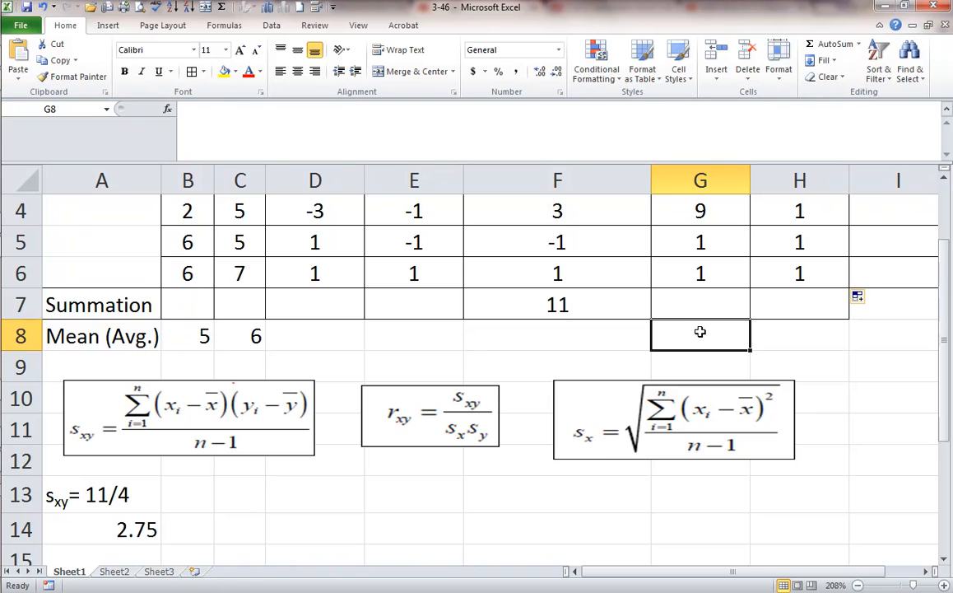
text(=std)
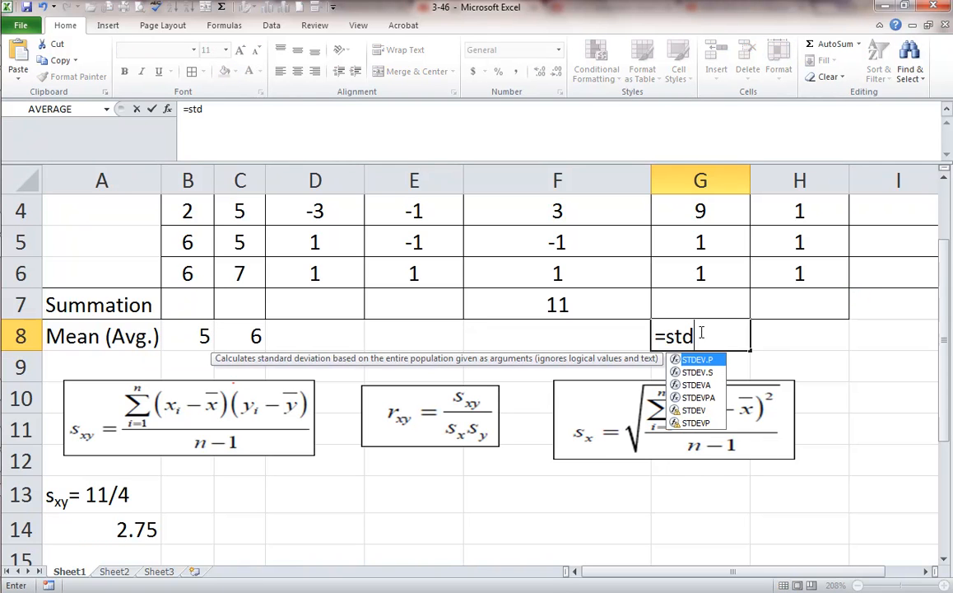
text(ev.s)
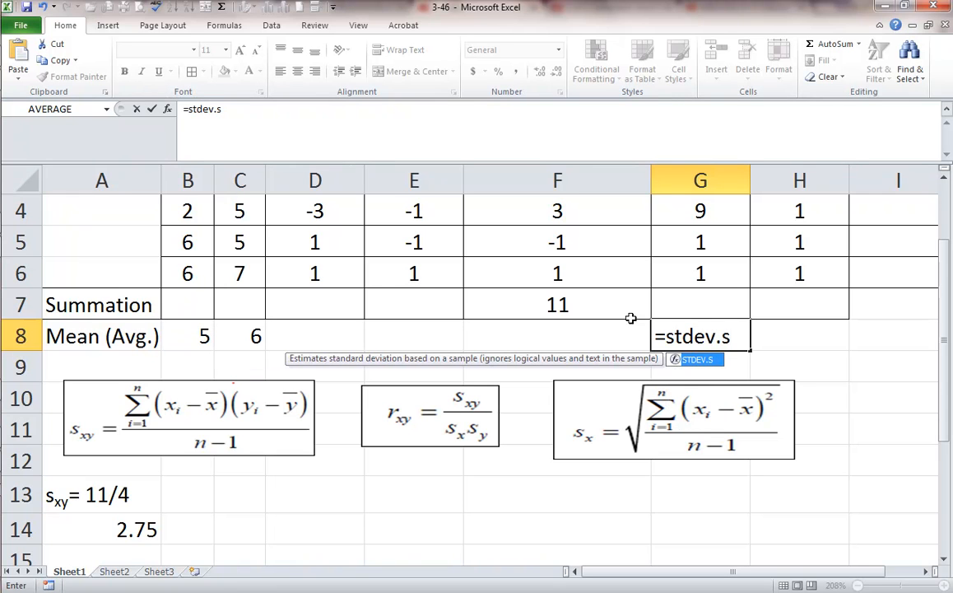
text(()
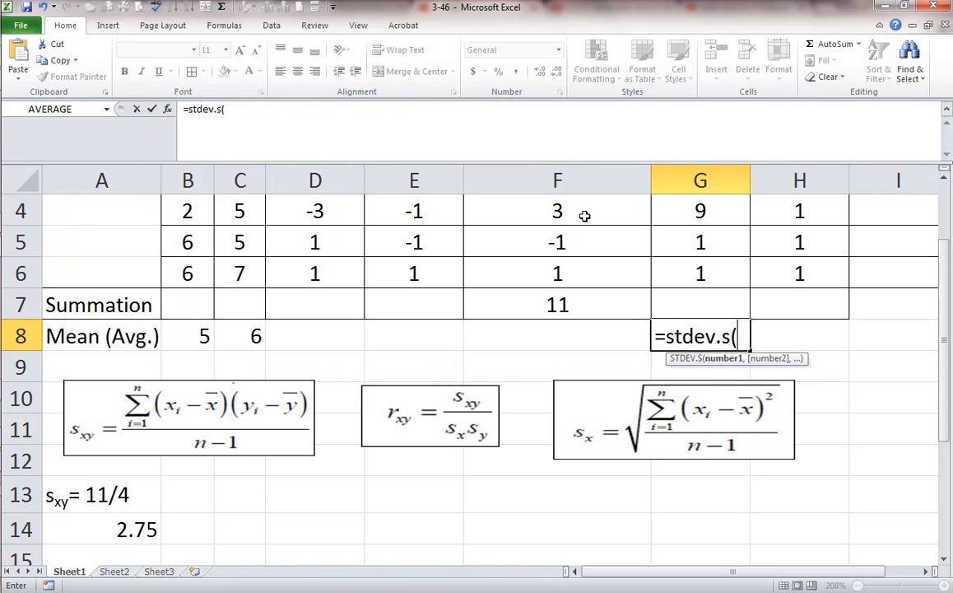
drag(198, 274, 190, 242)
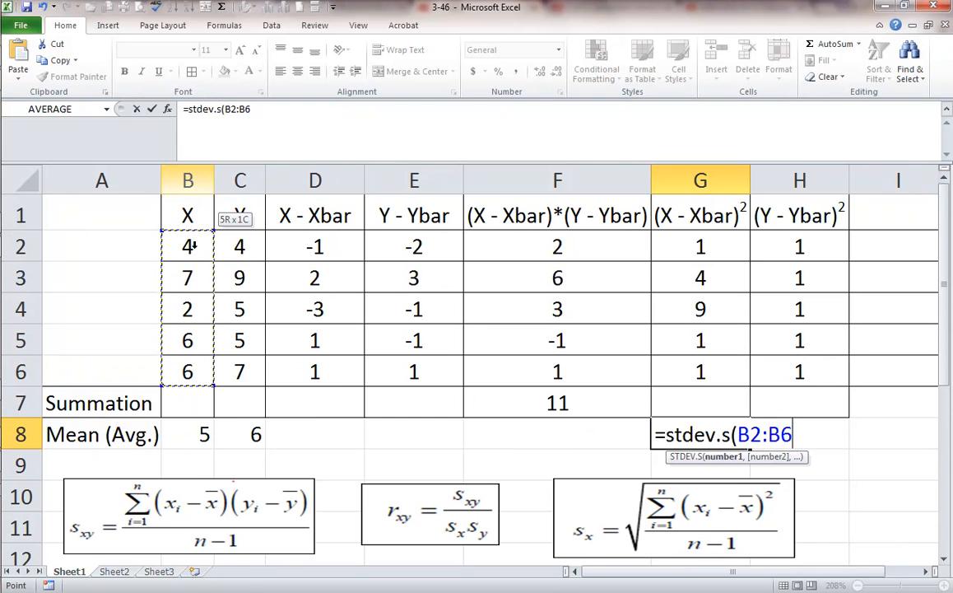
key(Return)
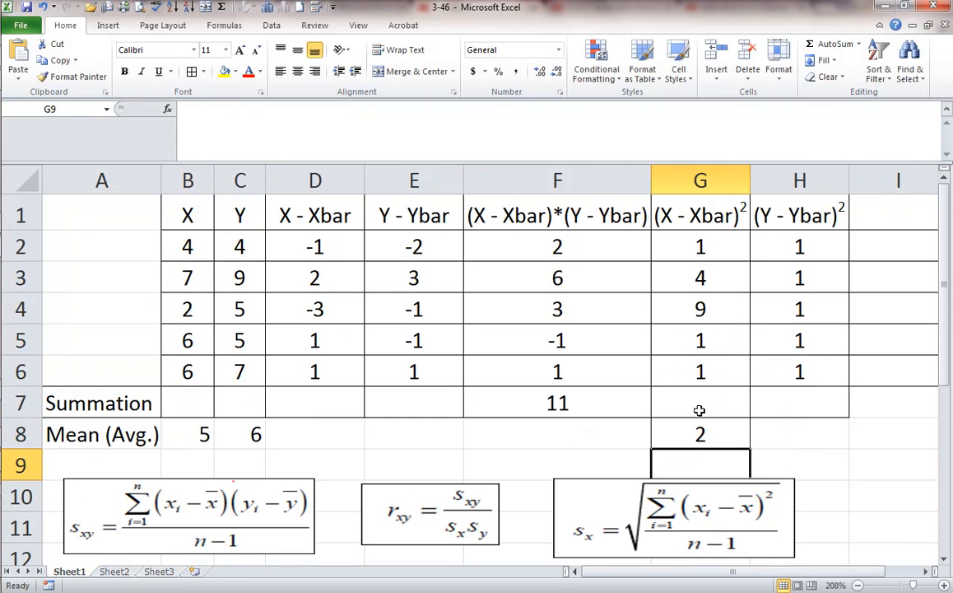
click(762, 438)
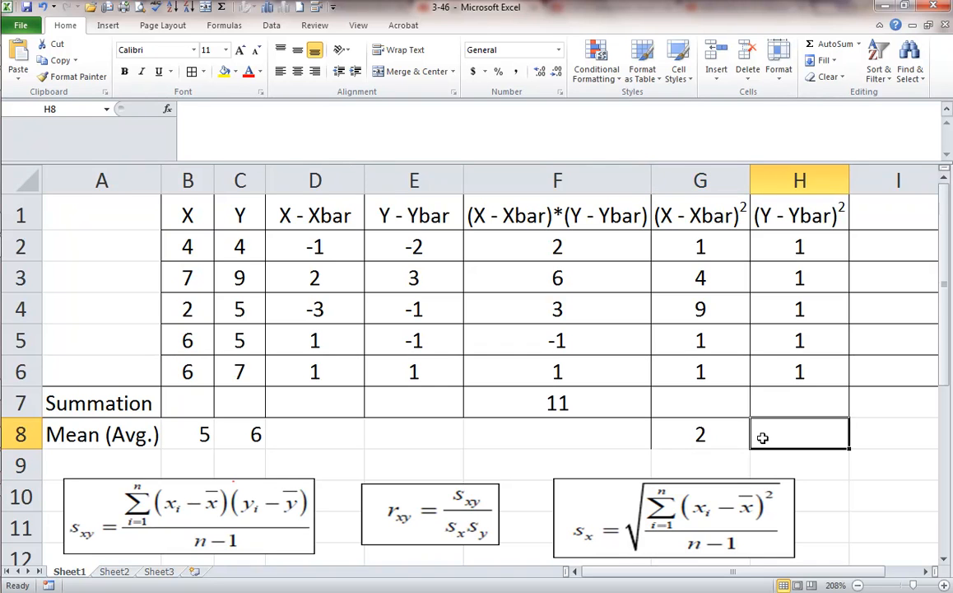
text(=)
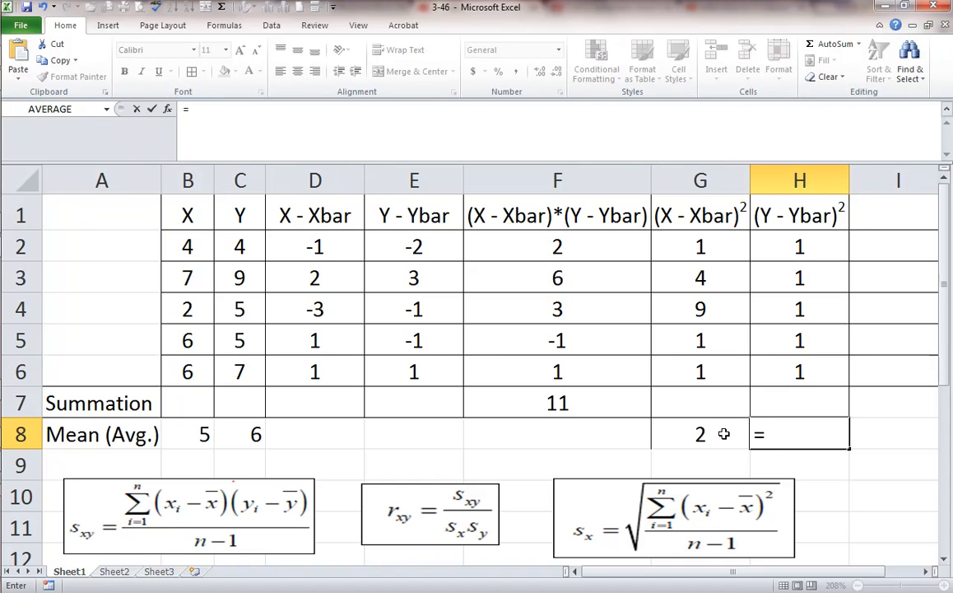
key(BackSpace)
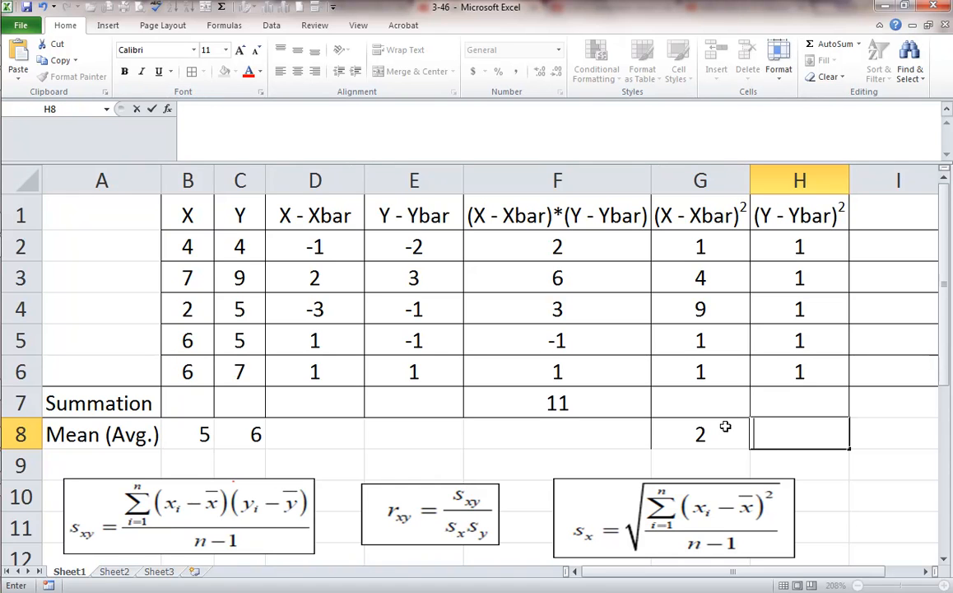
click(725, 426)
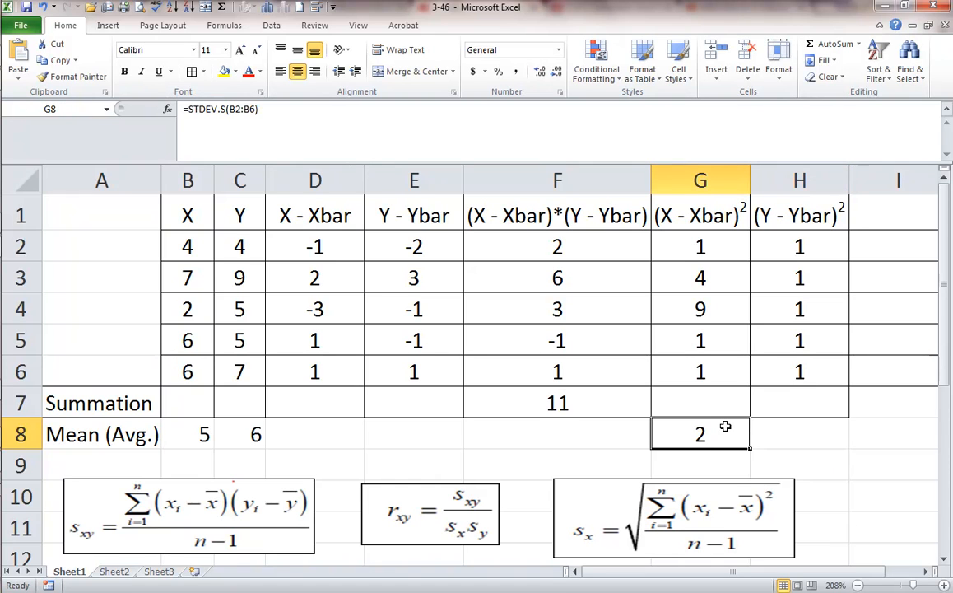
- Calculate the sample standard deviation of the Y values in H8 with =STDEV.S(C2:C6)
click(793, 428)
text(=)
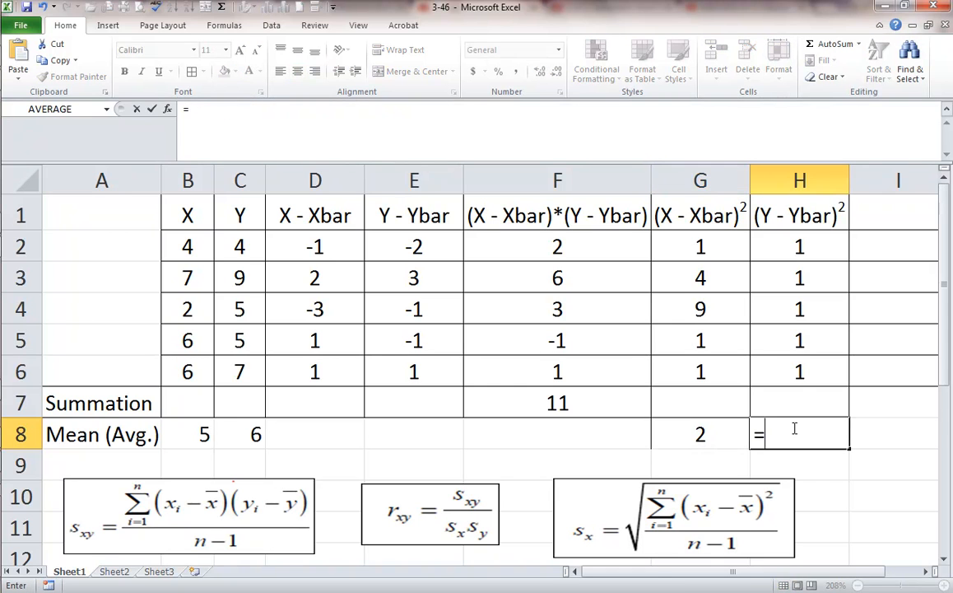
text(stdev.s)
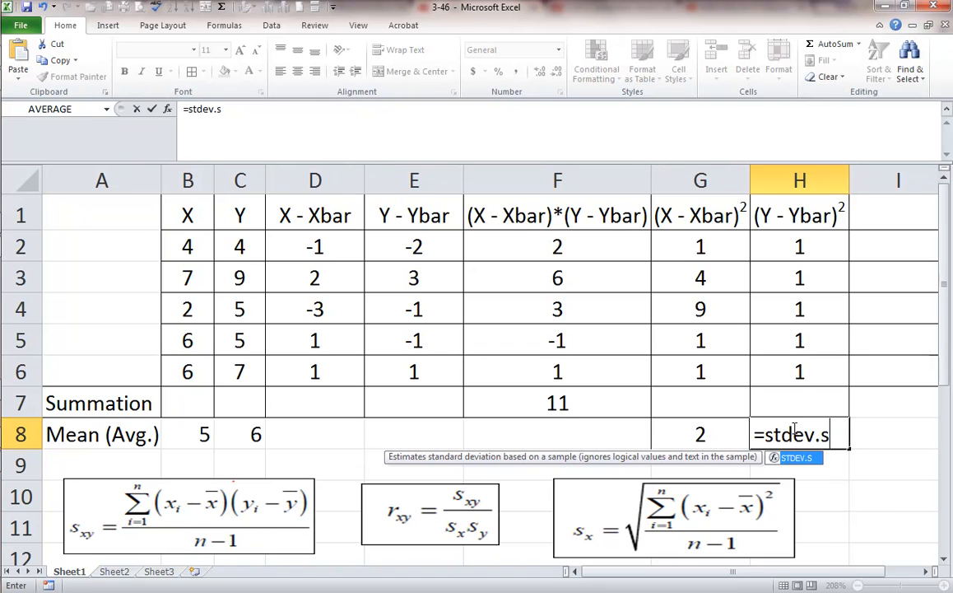
text(()
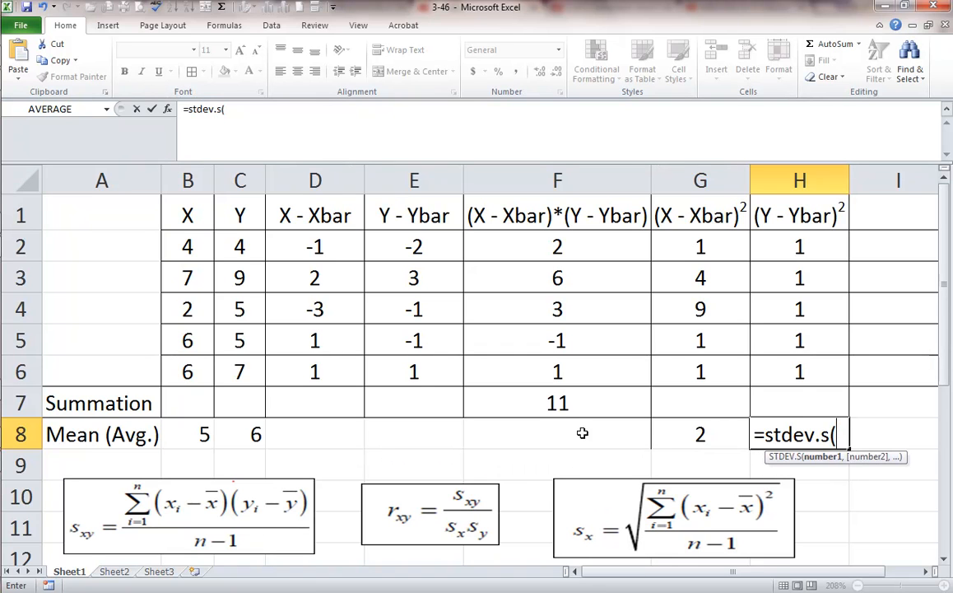
click(254, 357)
drag(254, 357, 249, 241)
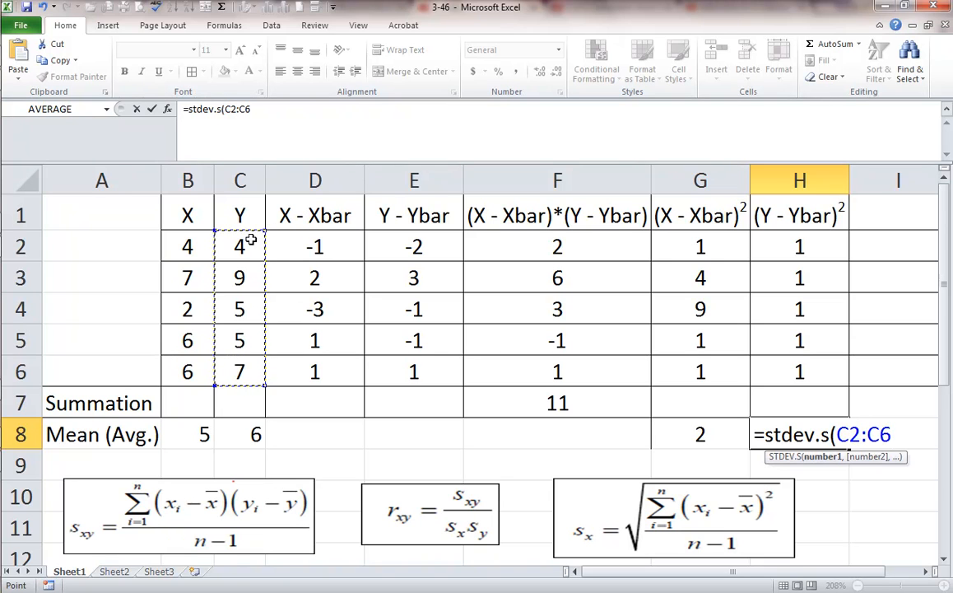
key(Return)
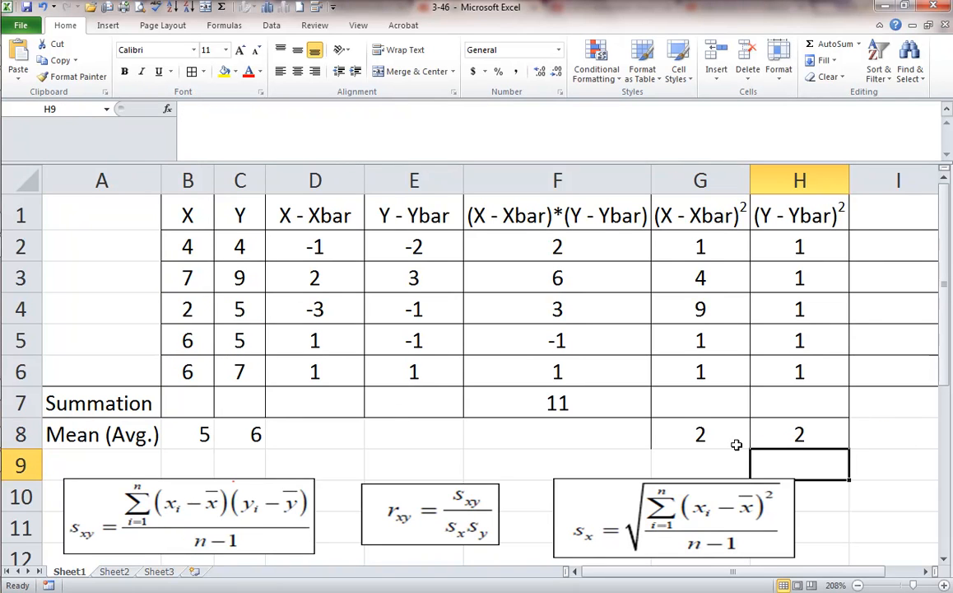
- Calculate the correlation in C13 by dividing the covariance by the product of both standard deviations with =A14/(G8*H8)
drag(947, 326, 950, 390)
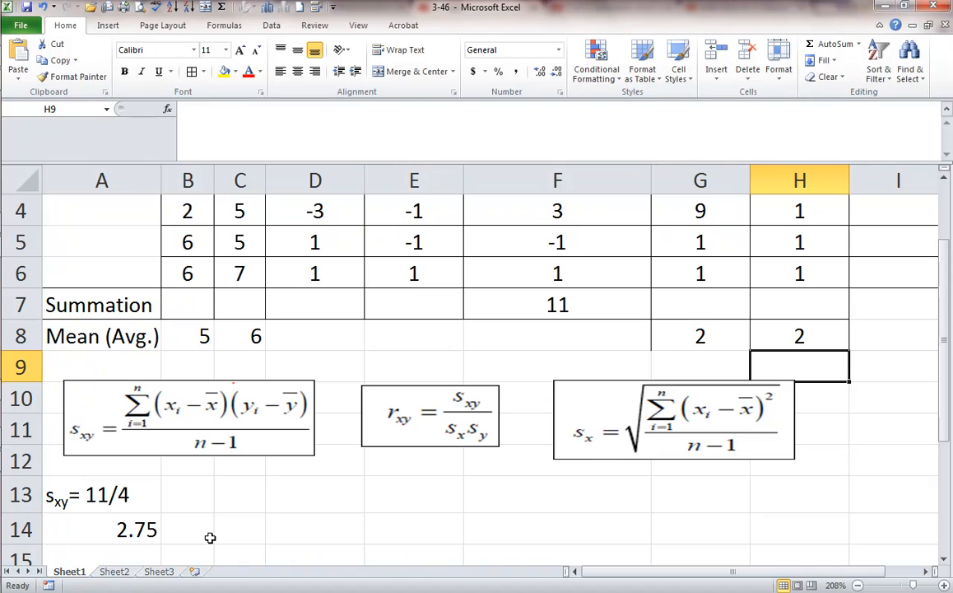
click(229, 500)
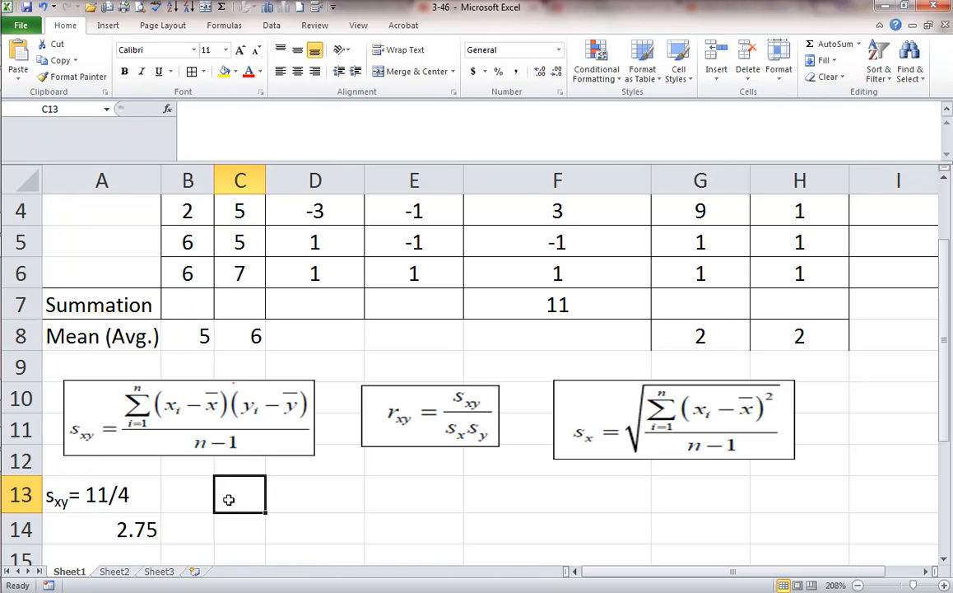
text(=)
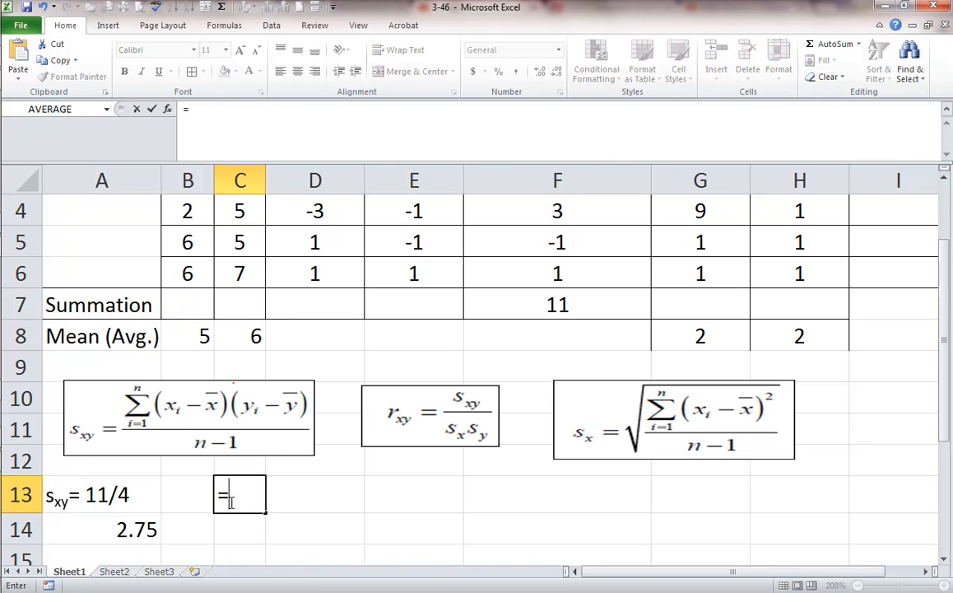
click(123, 530)
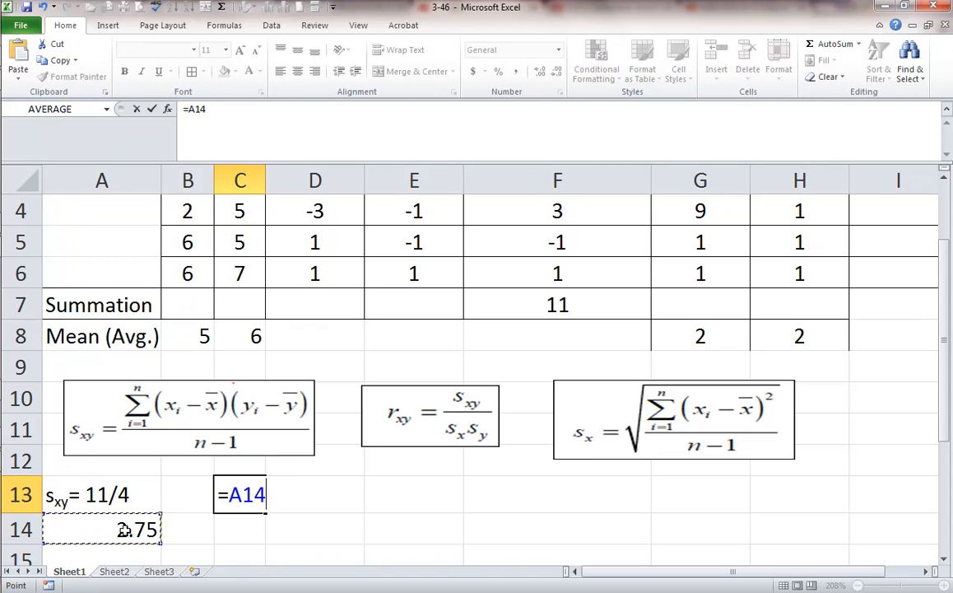
text(/()
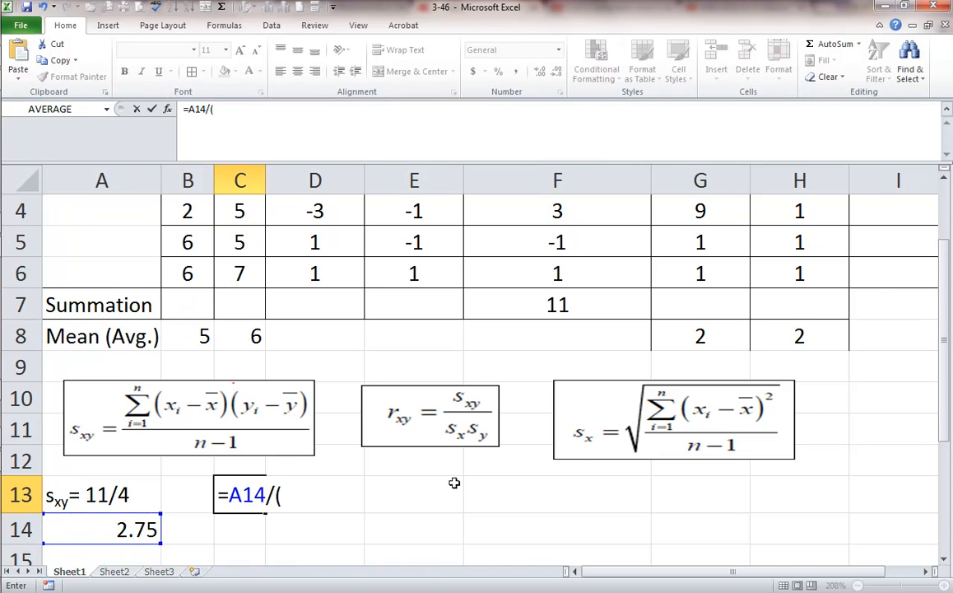
click(702, 340)
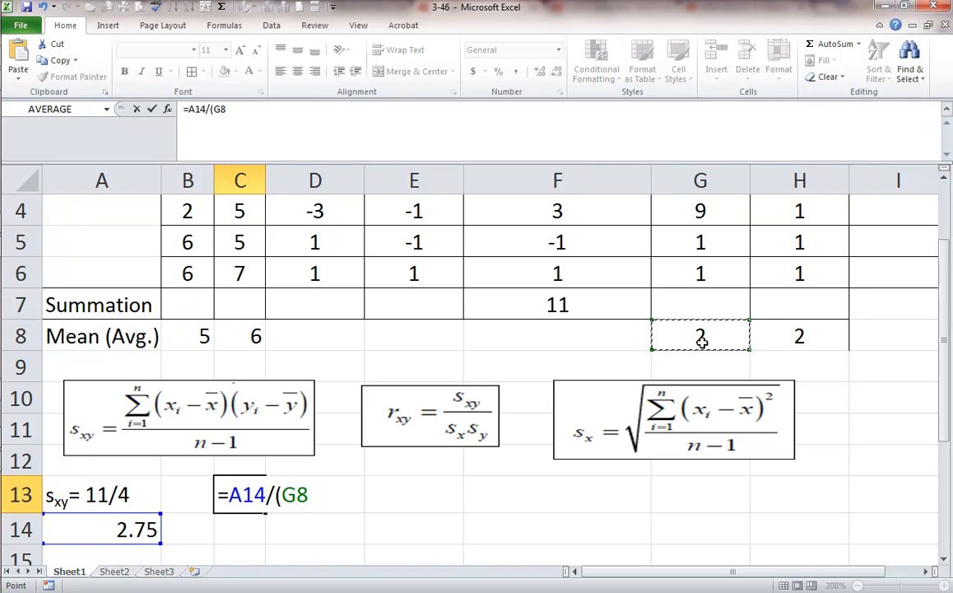
text(*)
click(791, 330)
text())
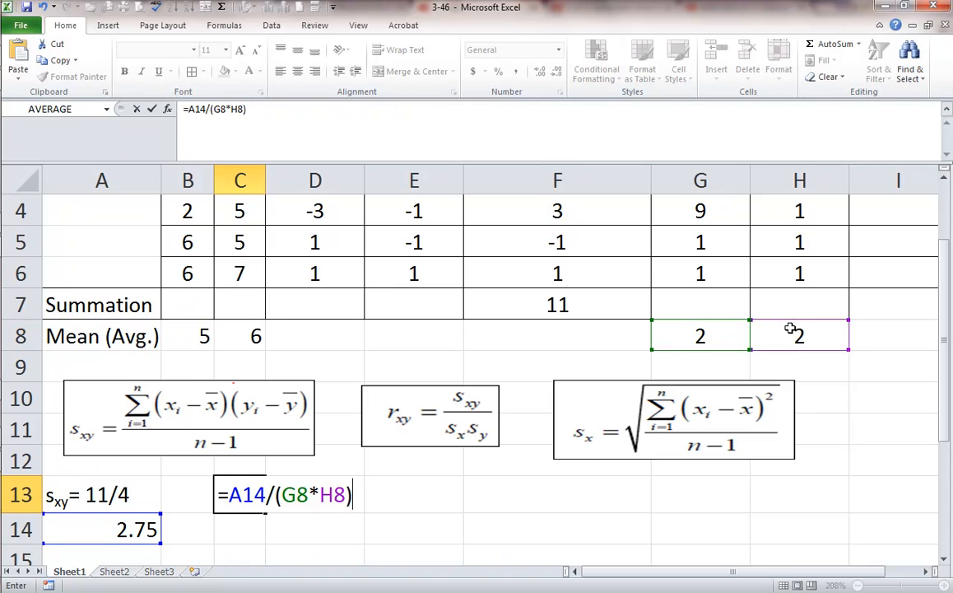
key(Return)
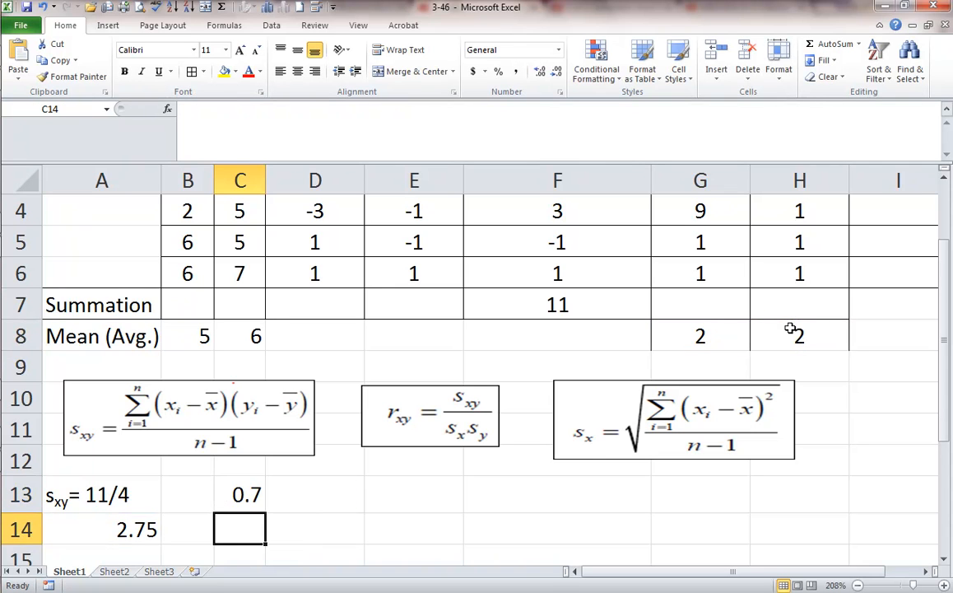
- Format the correlation in C13 to four decimal places and widen column C to fit it
click(234, 492)
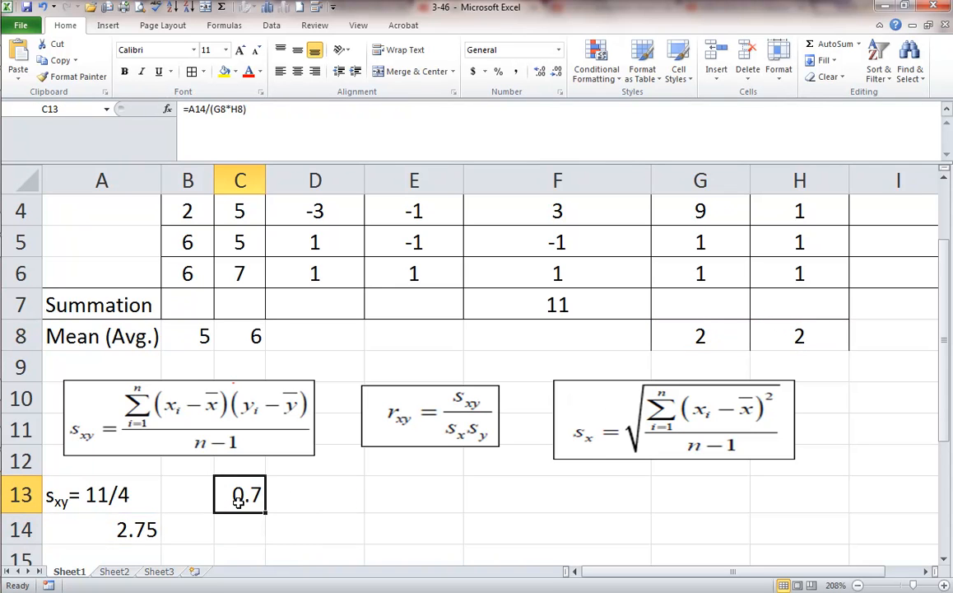
click(539, 74)
click(539, 74)
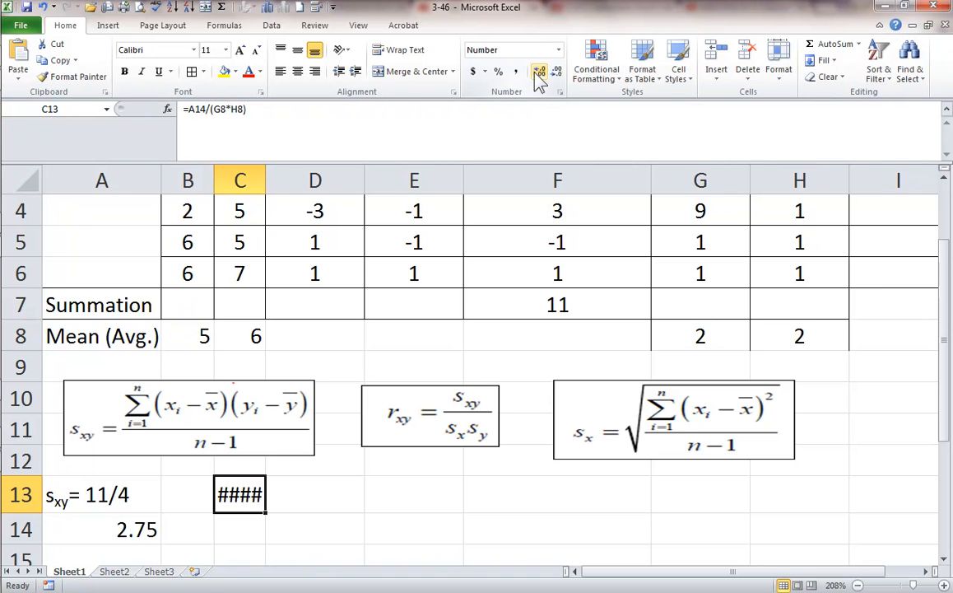
drag(265, 180, 324, 178)
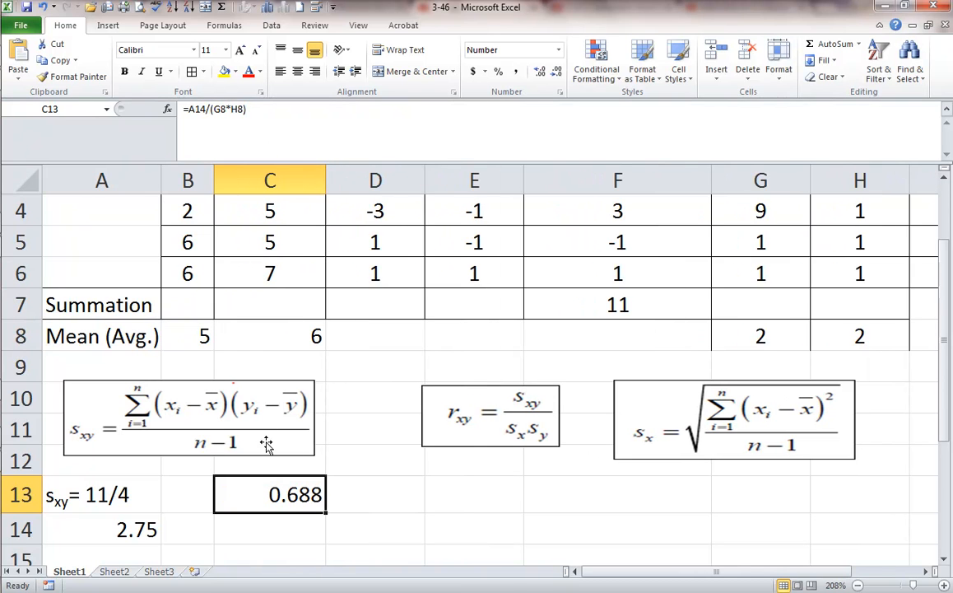
click(540, 72)
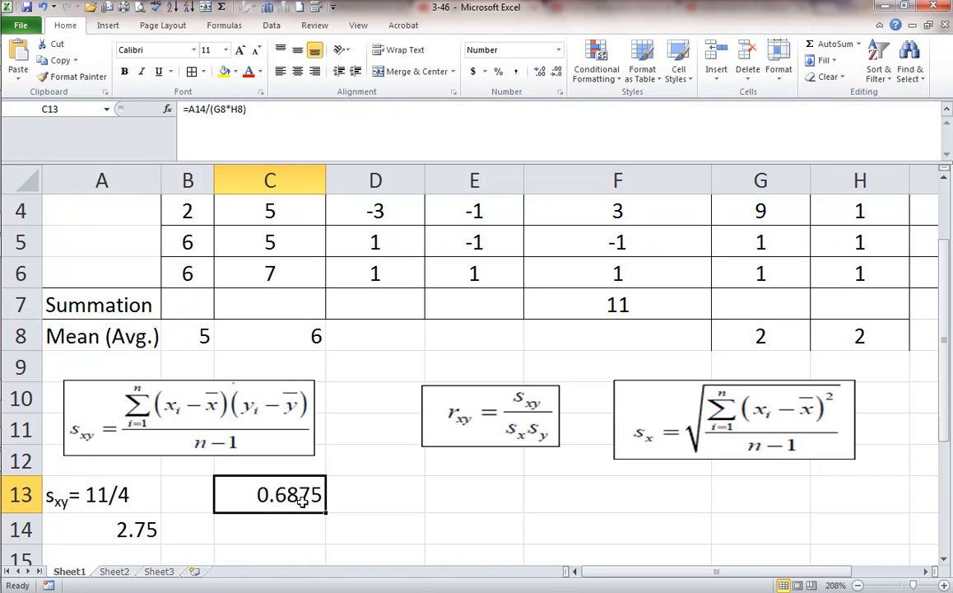
- Calculate the sample covariance of X and Y in E13 with =COVARIANCE.S(B1:B6,C1:C6)
drag(302, 502, 387, 560)
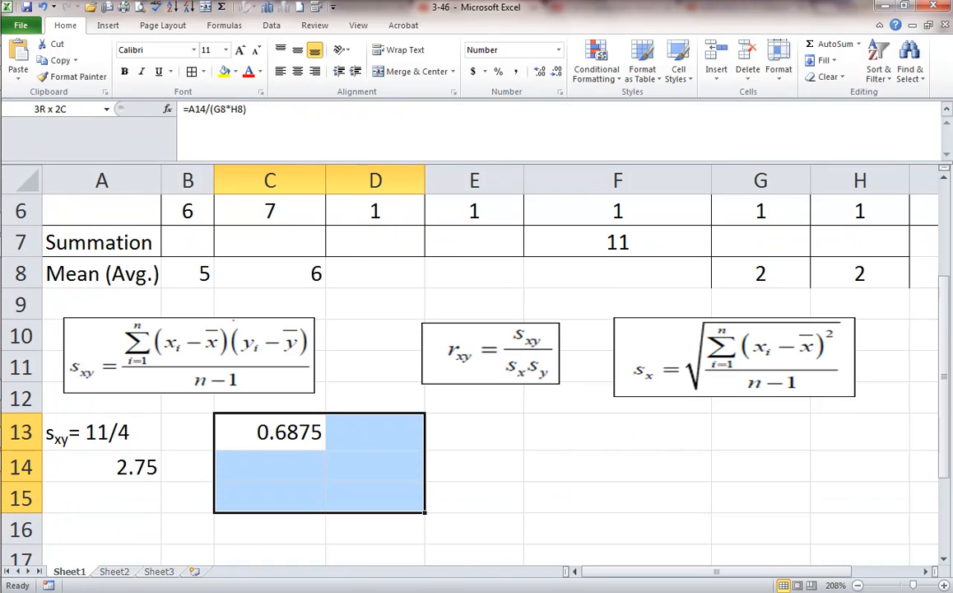
click(404, 467)
click(468, 438)
text(=)
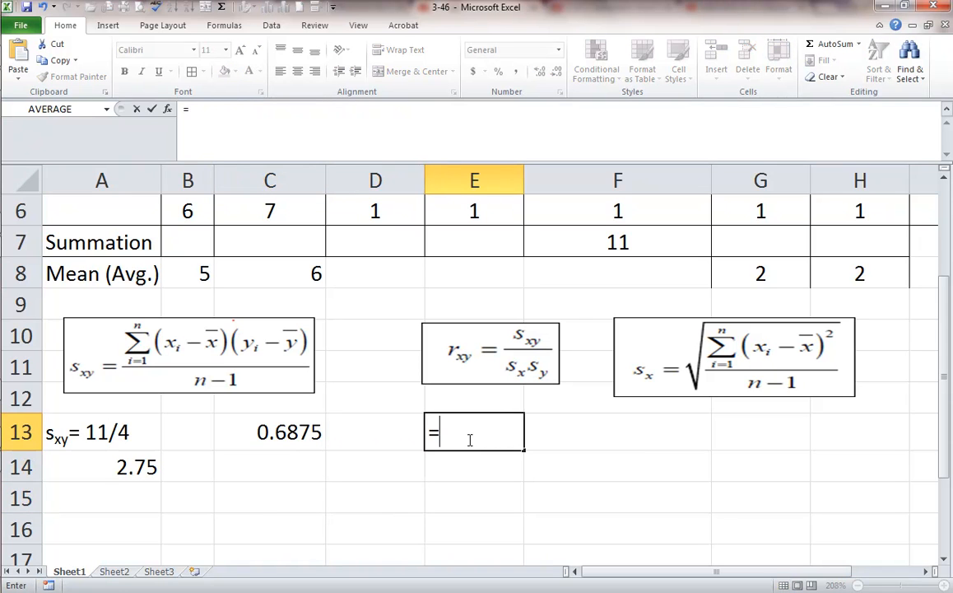
text(covar)
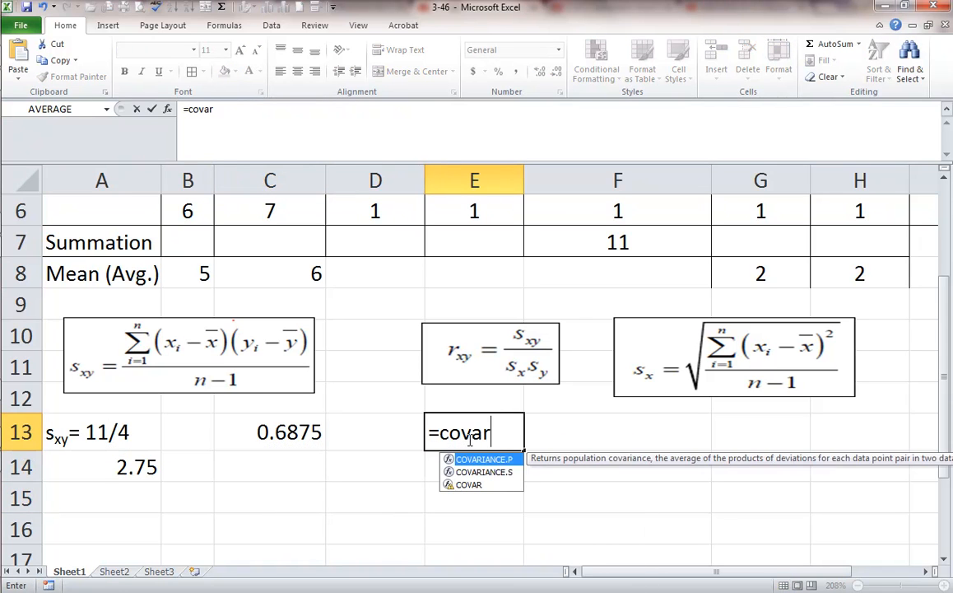
text(iance.s)
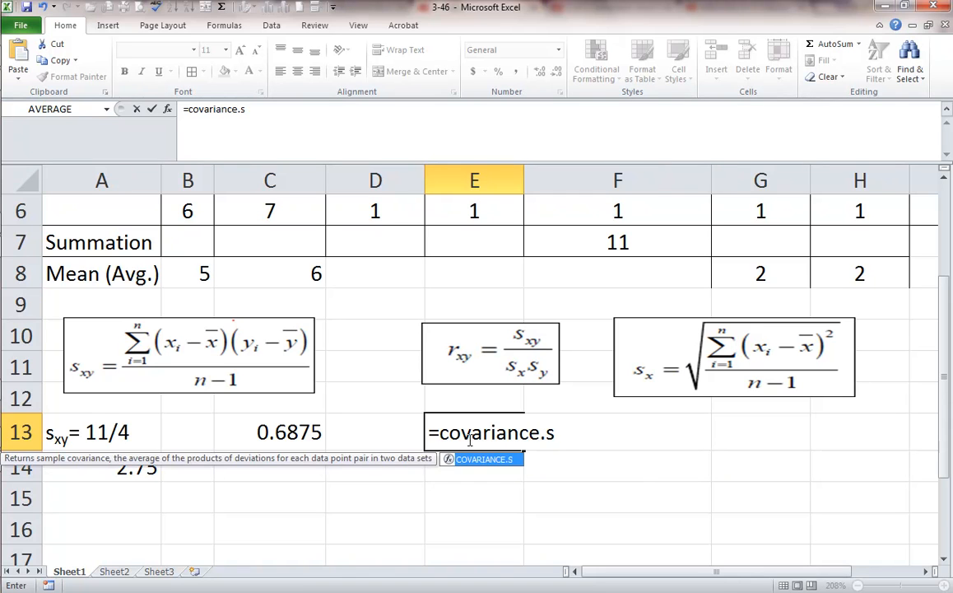
text(()
mouse_move(202, 220)
mouse_down()
mouse_move(190, 132)
mouse_move(201, 219)
mouse_move(202, 159)
mouse_move(200, 224)
mouse_move(196, 213)
mouse_up()
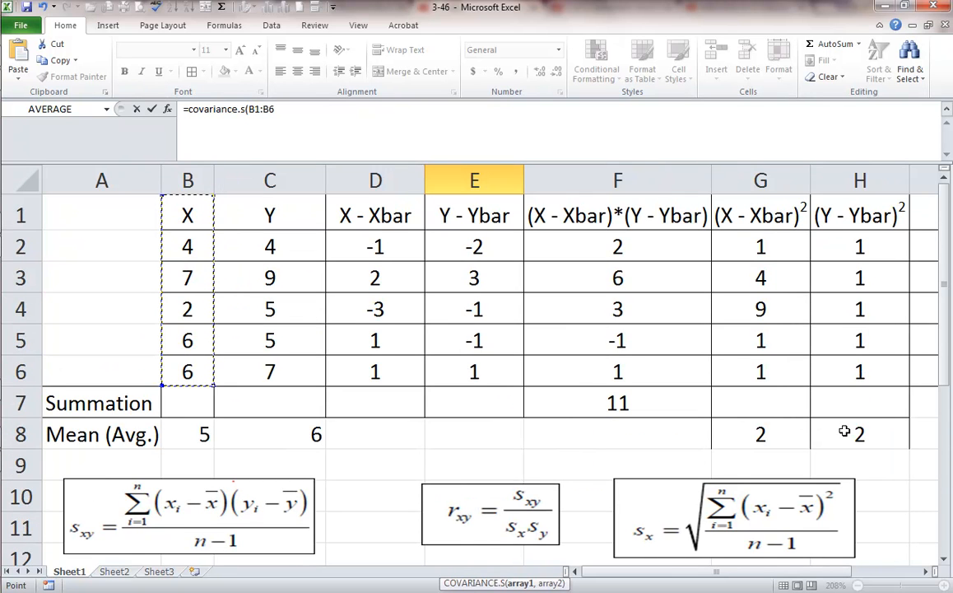
text(,)
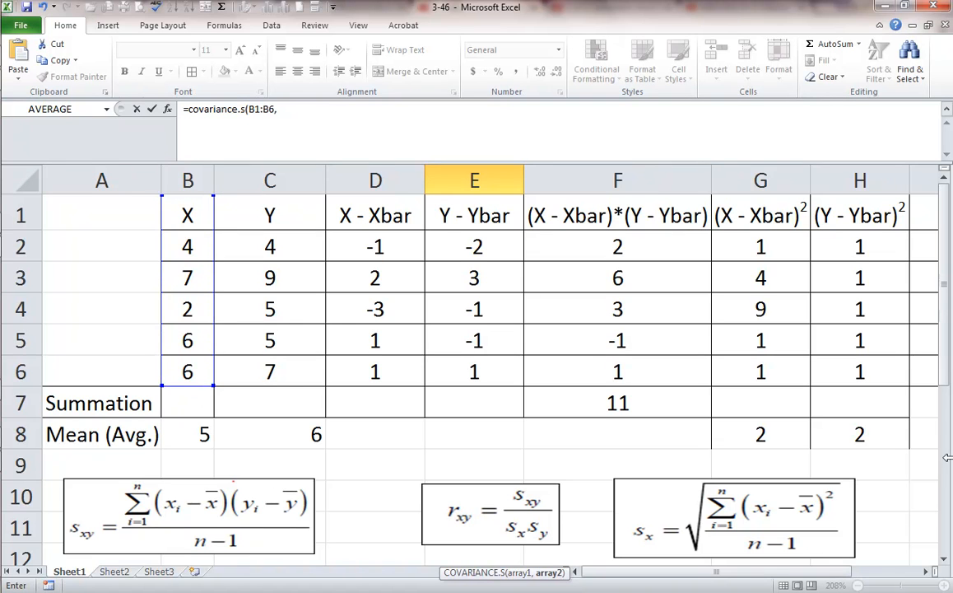
scroll(947, 458, down, 1)
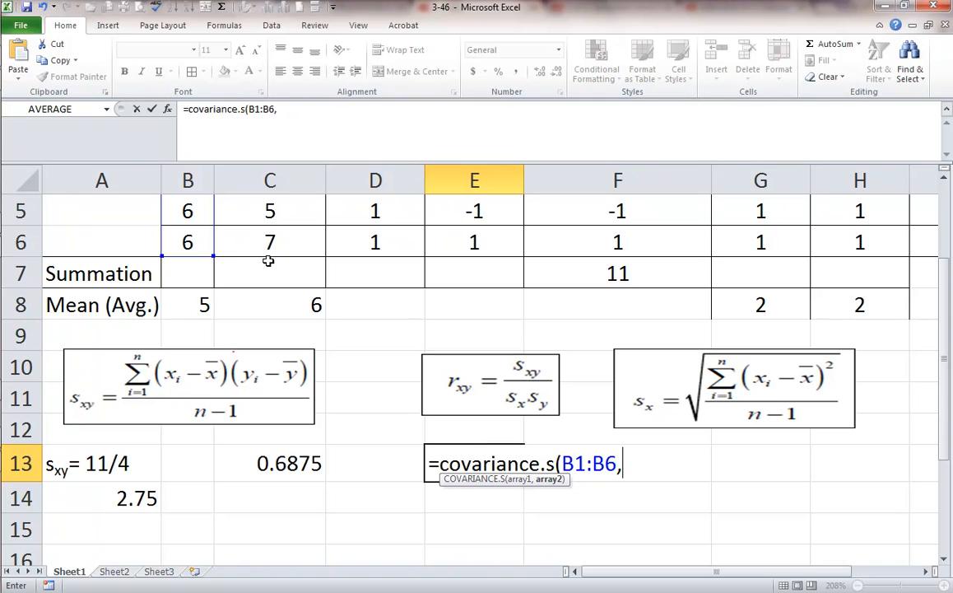
drag(277, 239, 291, 148)
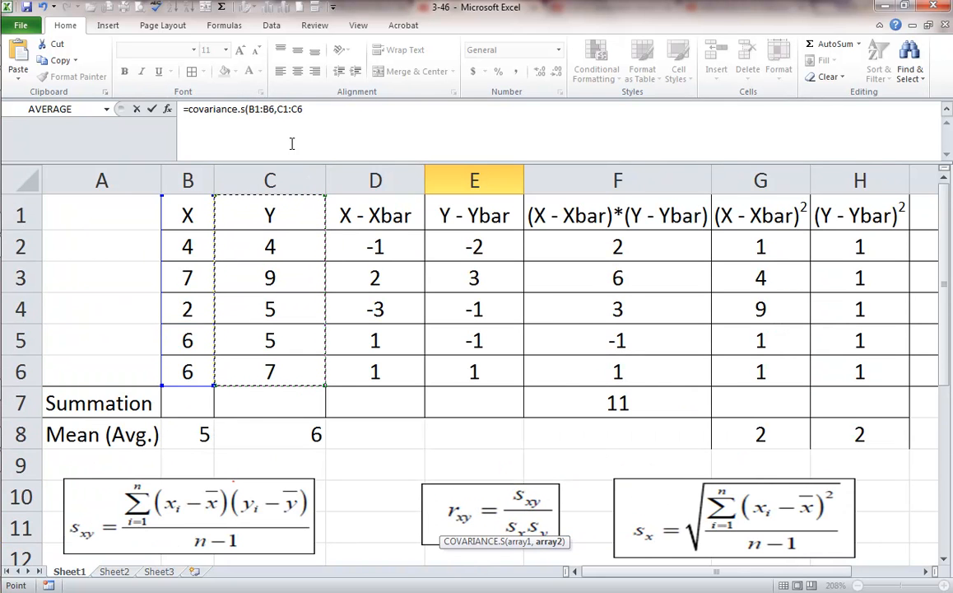
text())
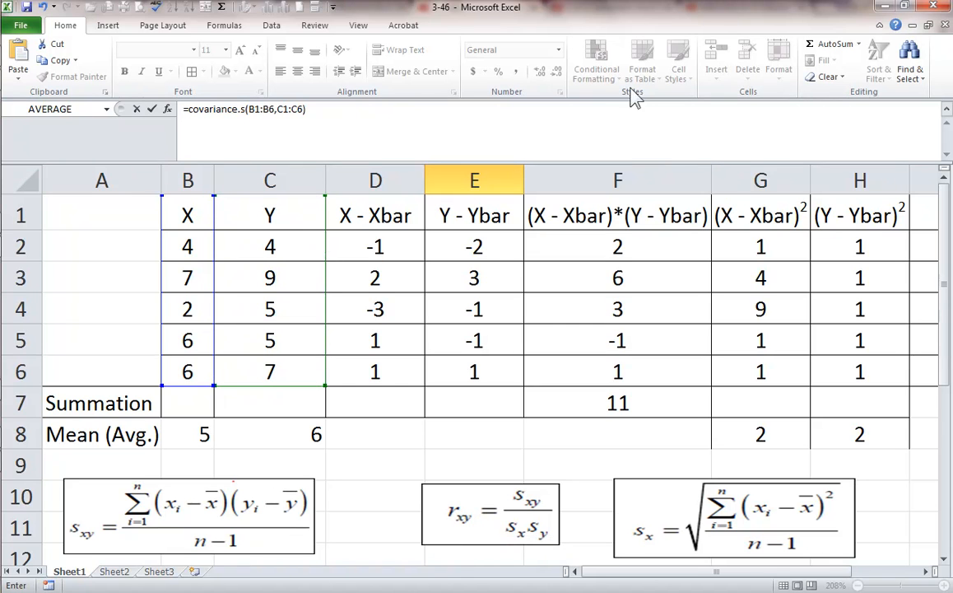
drag(945, 284, 947, 352)
key(Return)
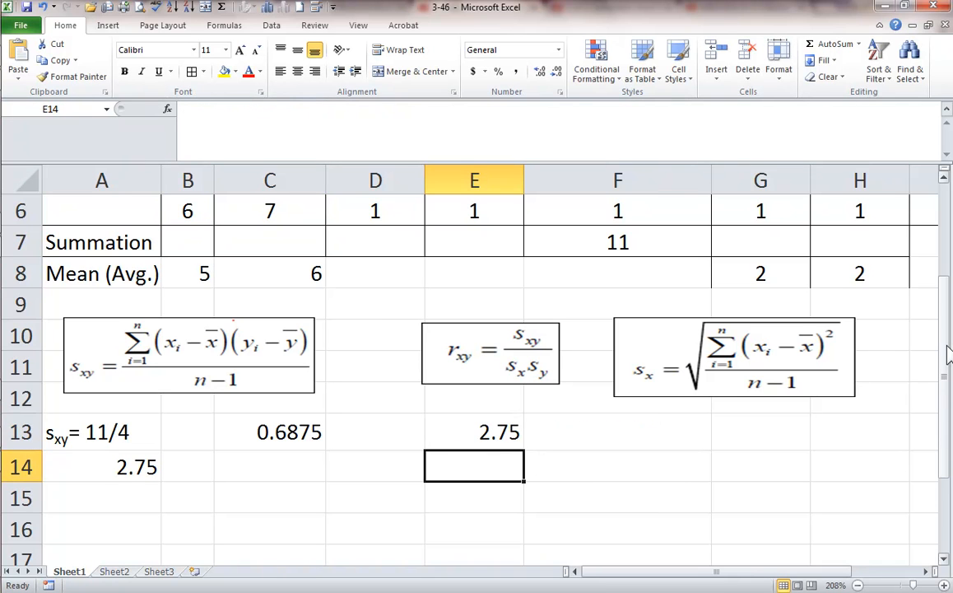
click(492, 432)
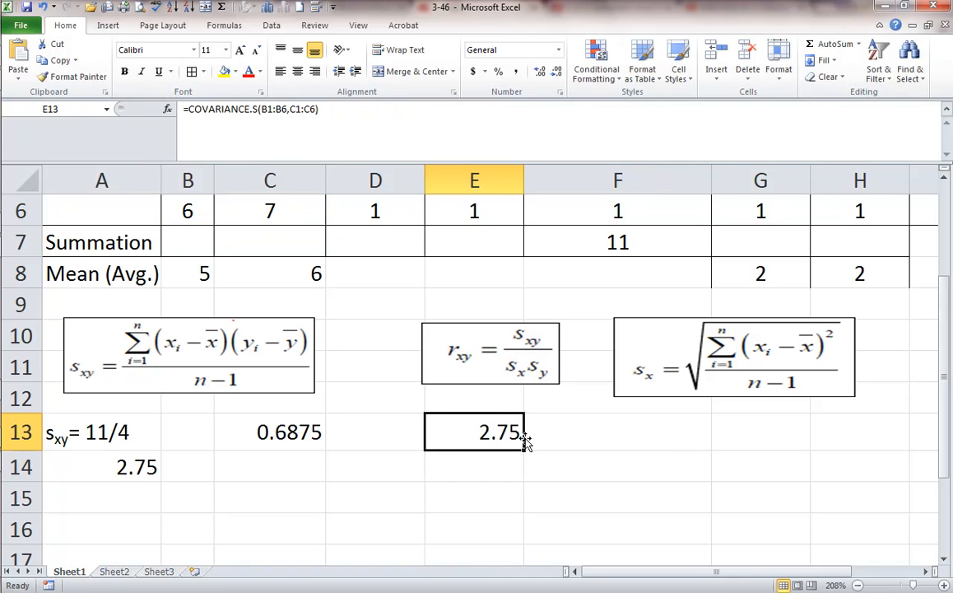
- Label the built-in covariance result by entering "covariance" in F13
click(492, 348)
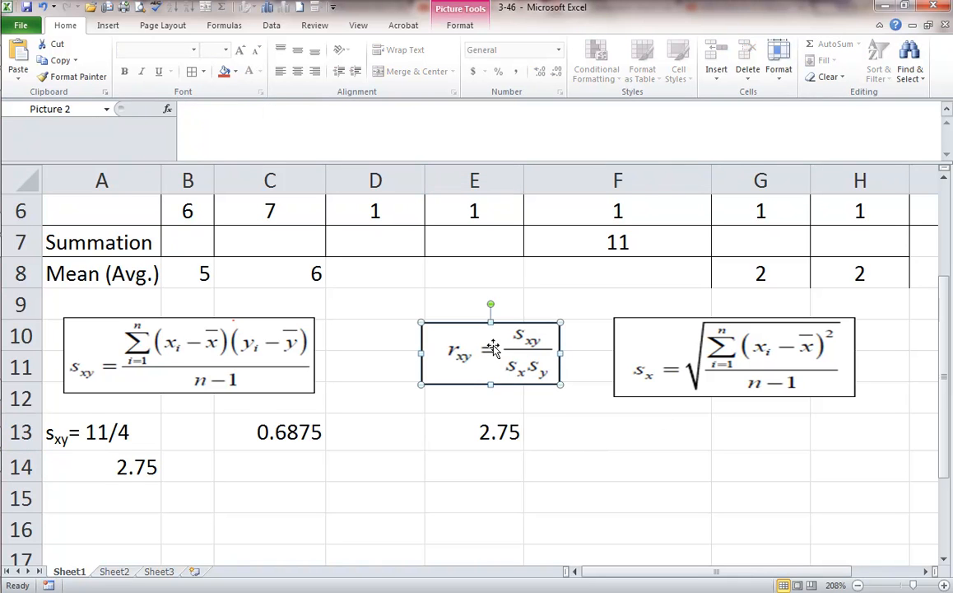
click(550, 442)
text(cov ariance)
click(558, 438)
key(BackSpace)
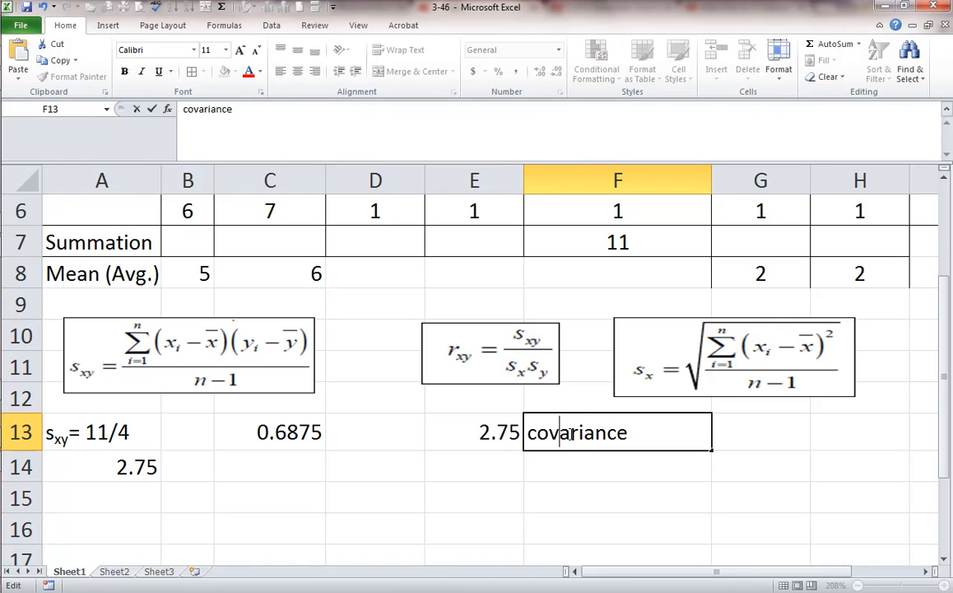
- Calculate the correlation of X and Y in E14 with =CORREL(B1:B6,C1:C6)
click(502, 459)
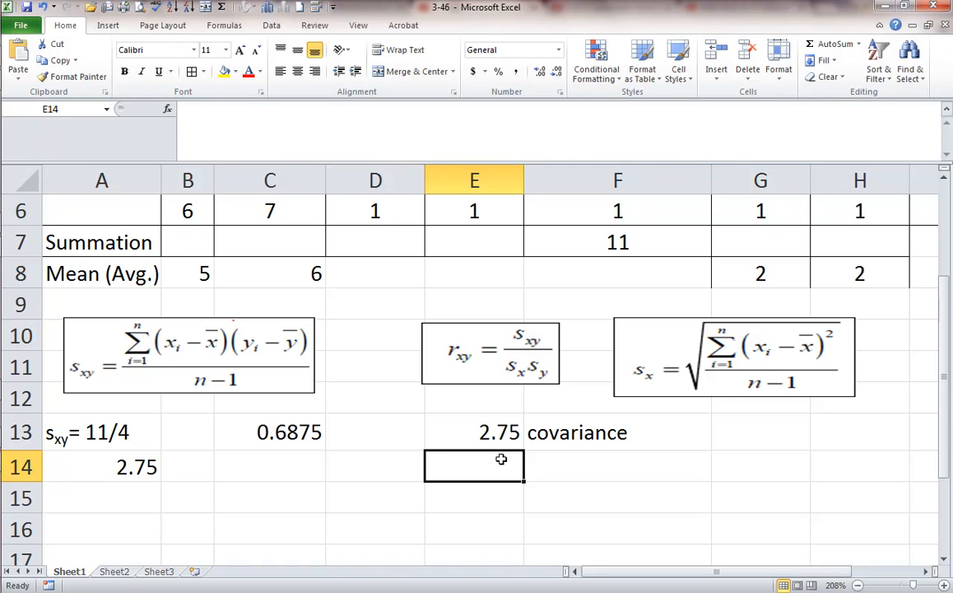
text(=co)
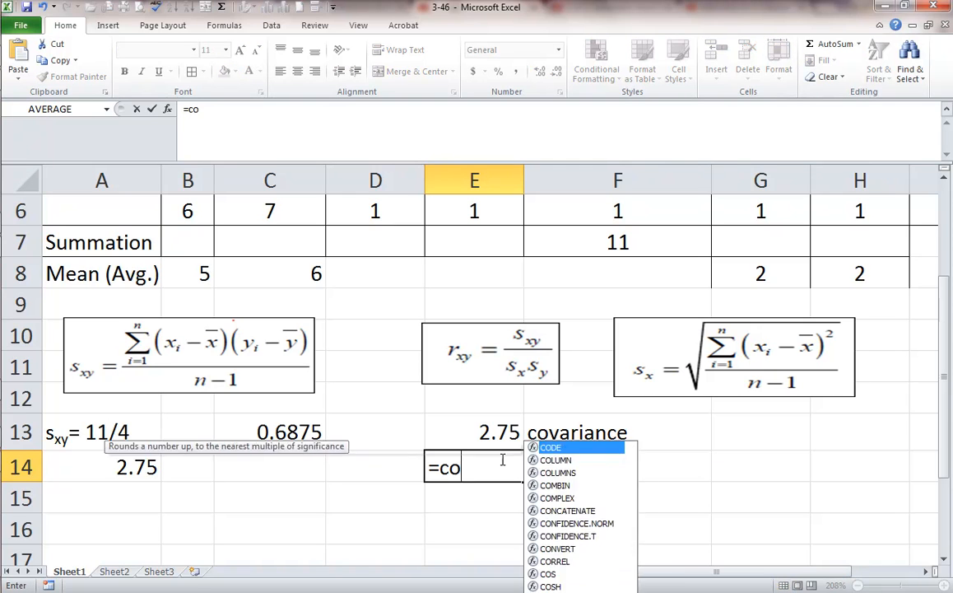
text(rrel()
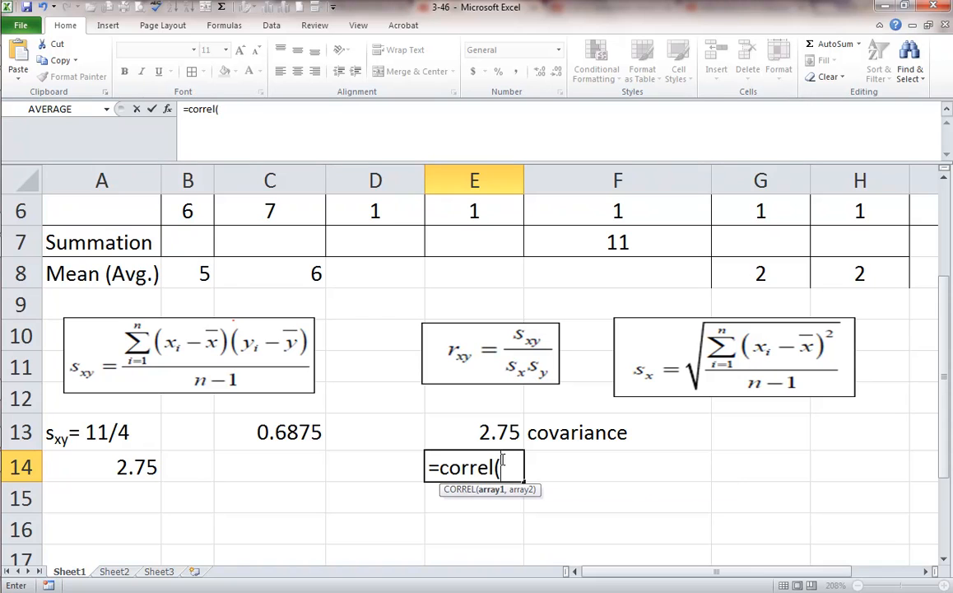
drag(189, 212, 204, 167)
text(,)
drag(247, 362, 305, 205)
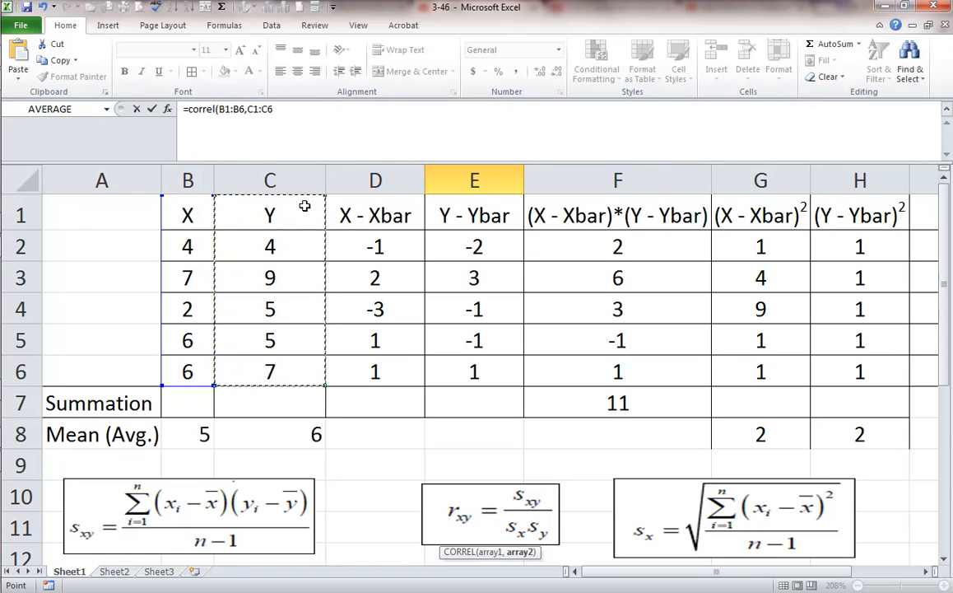
key(Return)
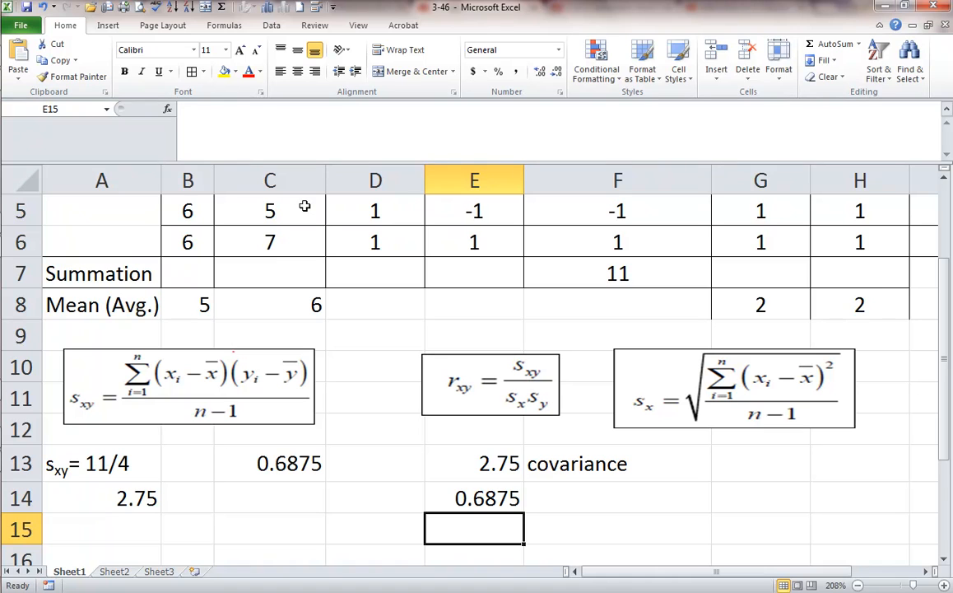
- Label the E14 result by entering "correlation coeff." in F14, and dismiss the Windows color scheme prompt without choosing an option
click(540, 505)
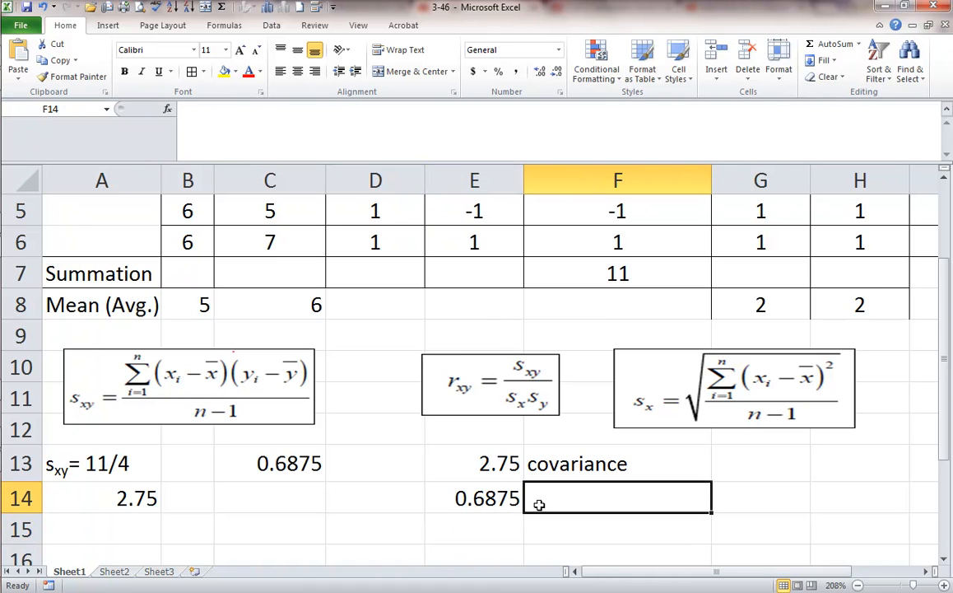
text(correlati)
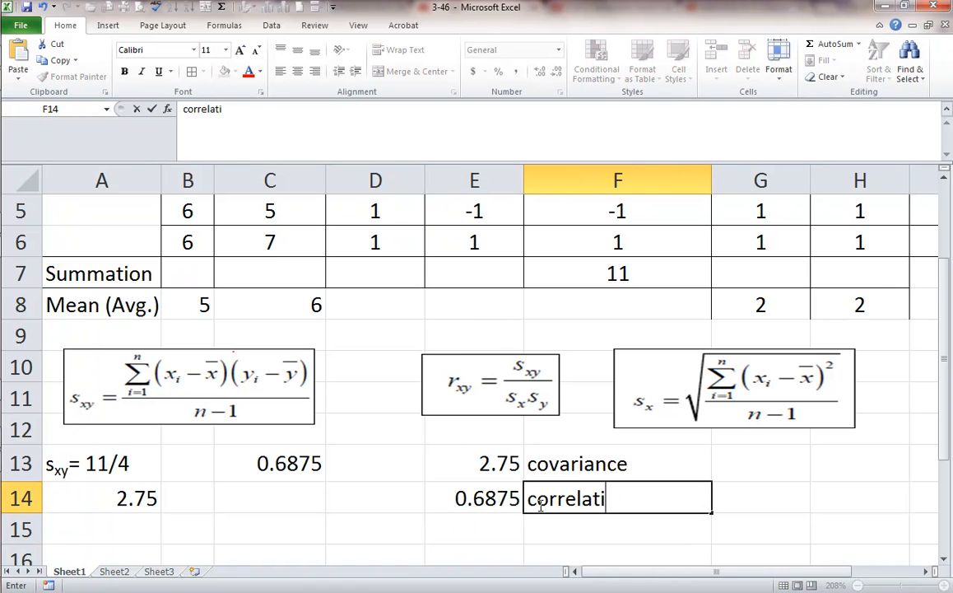
text(on coeff.)
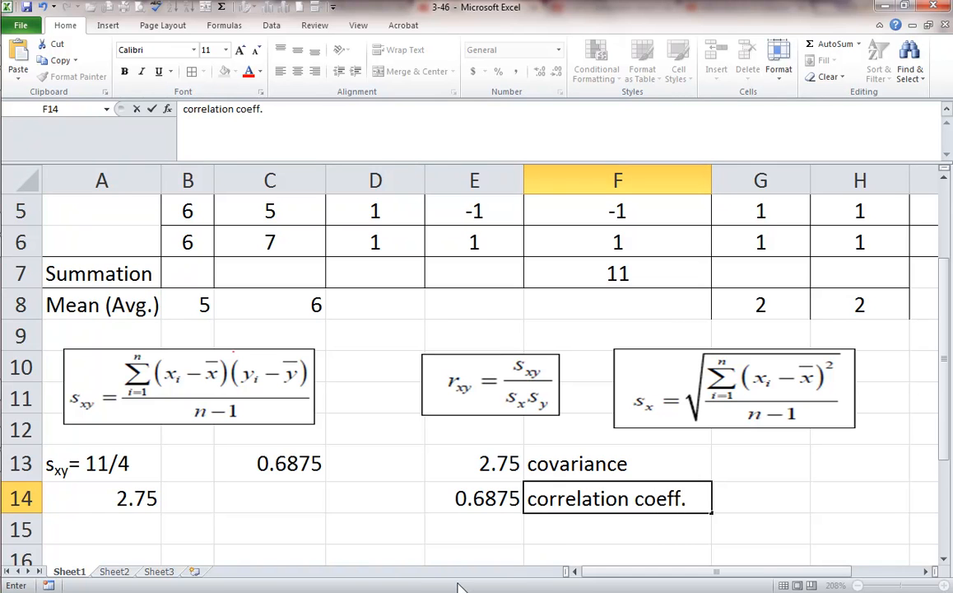
click(461, 541)
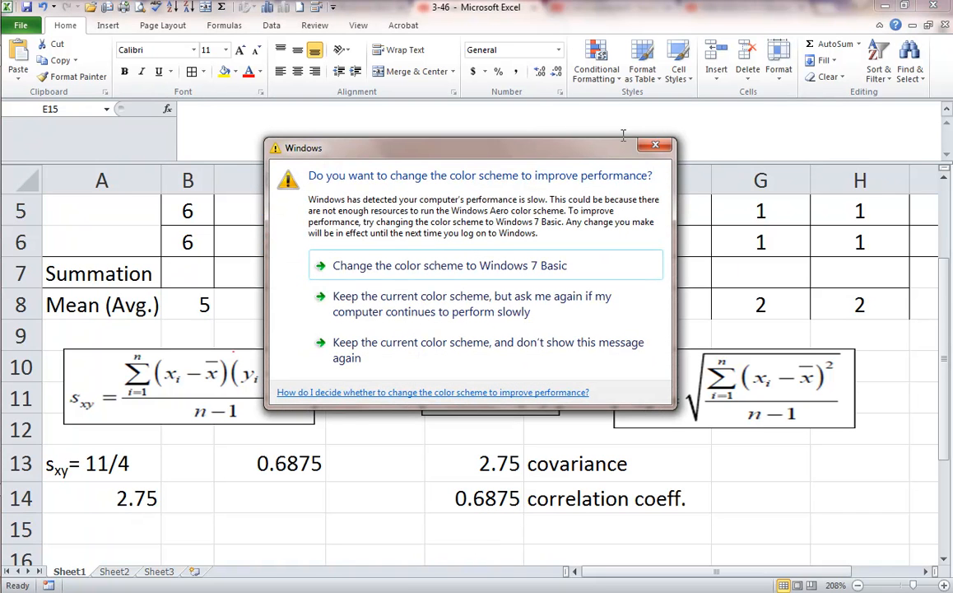
click(654, 146)
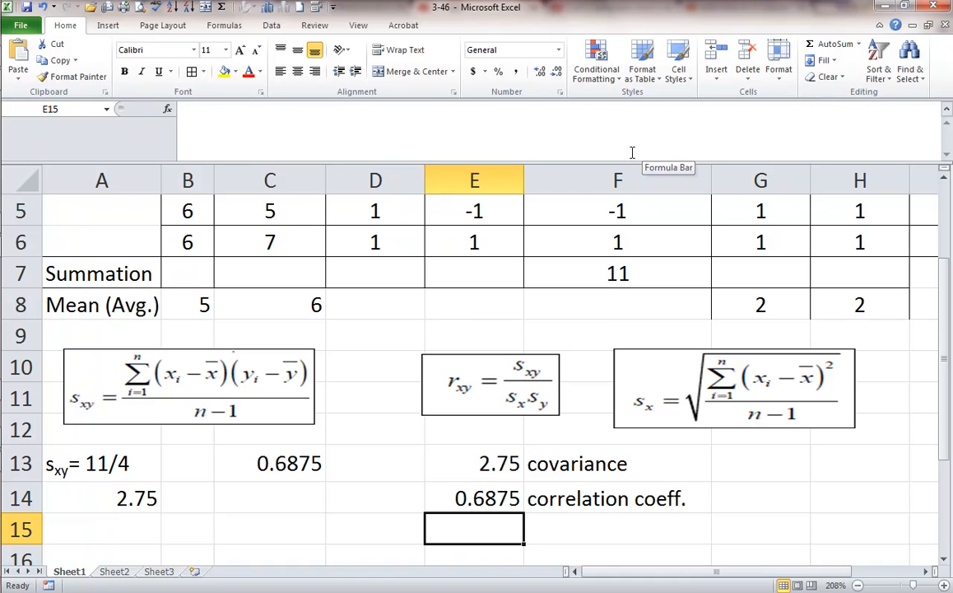
- Switch to the BA II Plus Professional calculator window
mouse_move(4, 303)
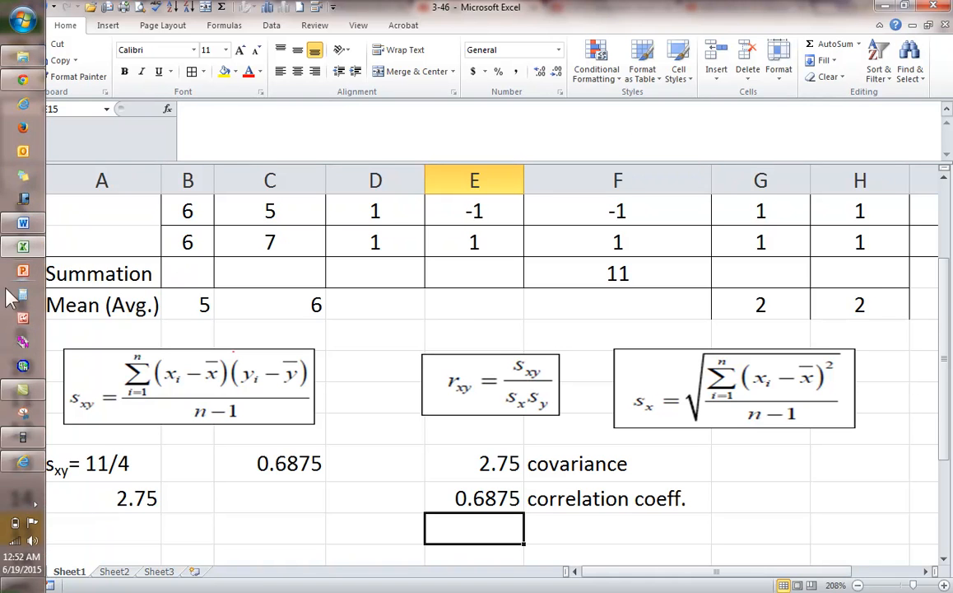
click(23, 438)
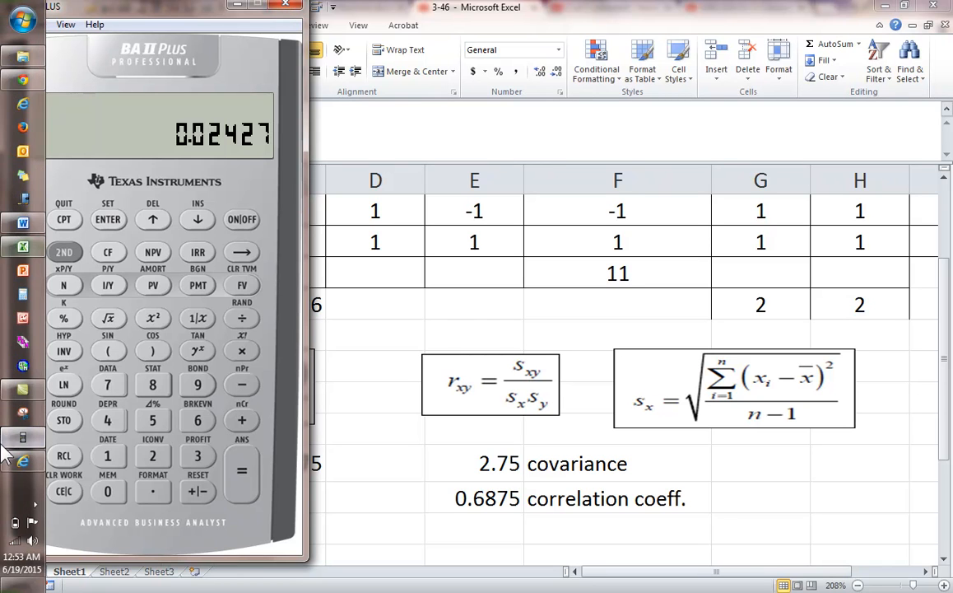
mouse_move(25, 449)
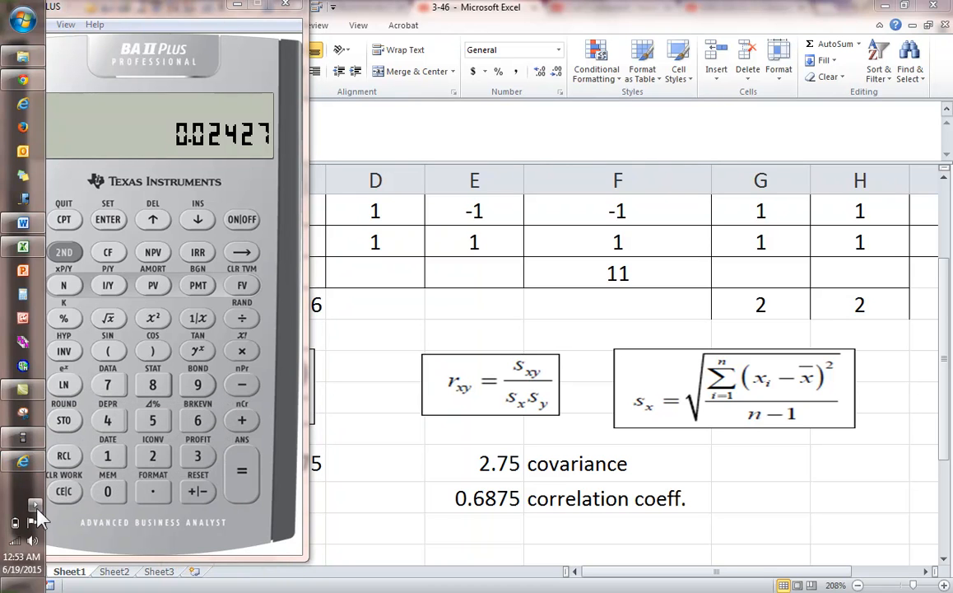
click(35, 503)
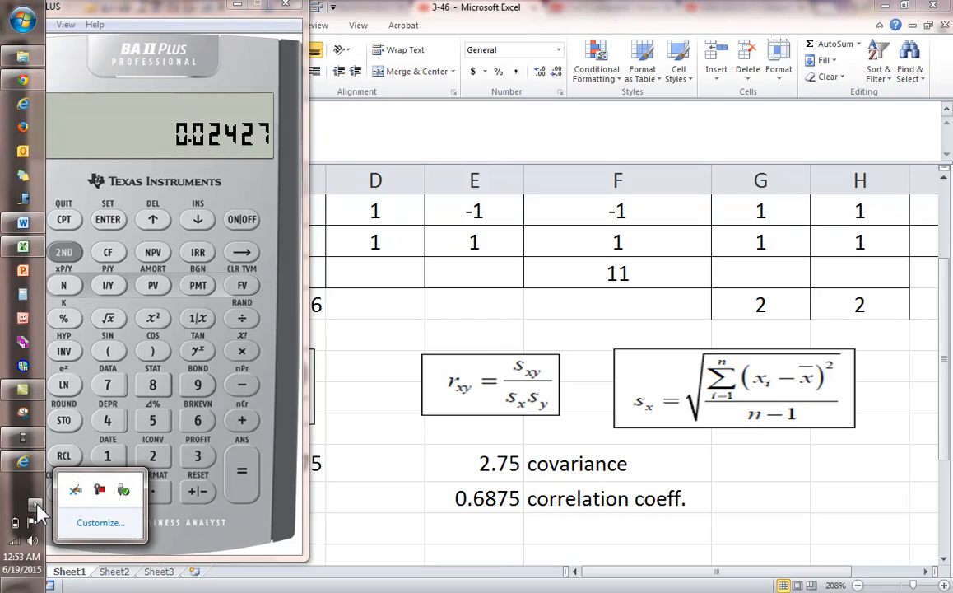
click(100, 491)
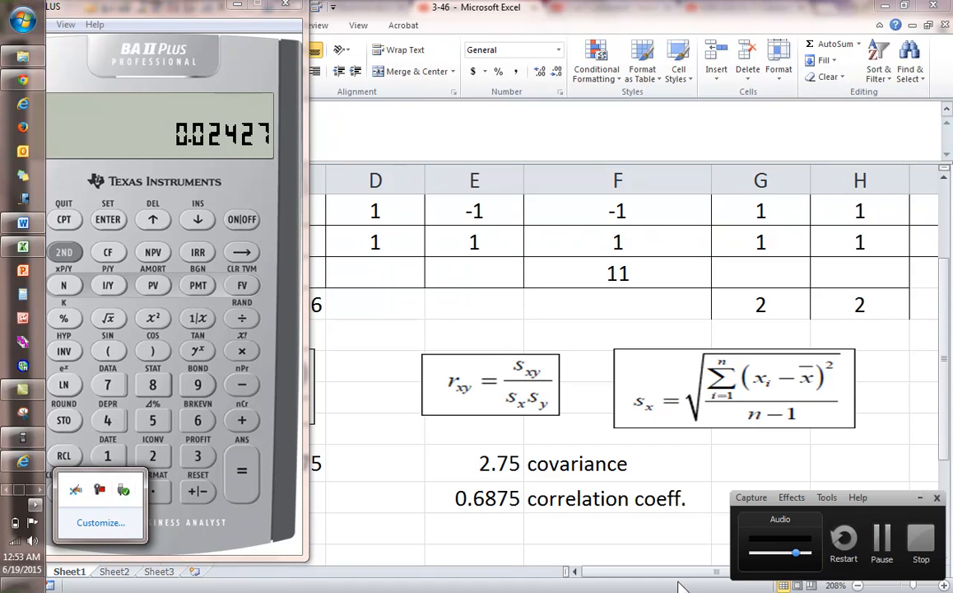